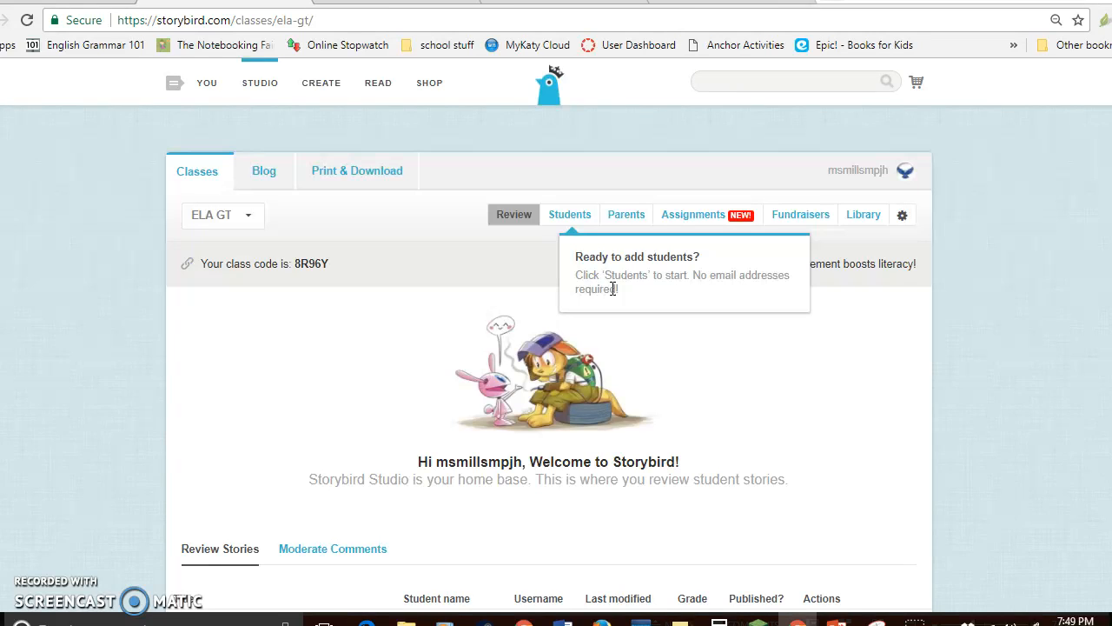
Start creating a new assignment for the ELA GT class.
left_click(613, 289)
left_click(672, 224)
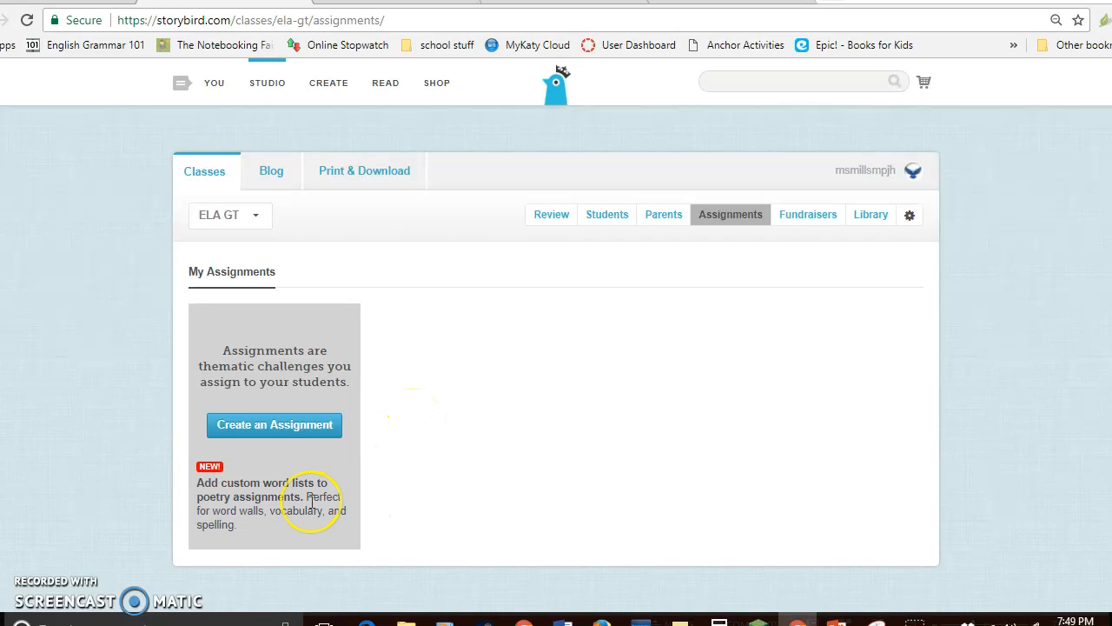
left_click(286, 438)
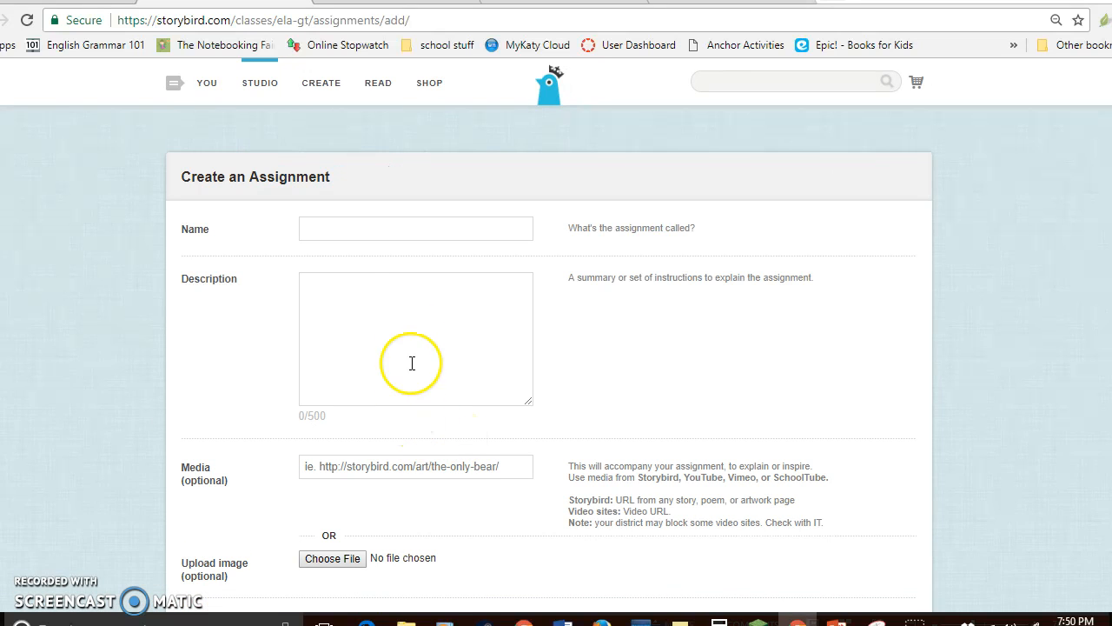
Name the assignment "My day" and enter the description "Write a narrative that walks us through your typical school day.".
left_click(412, 231)
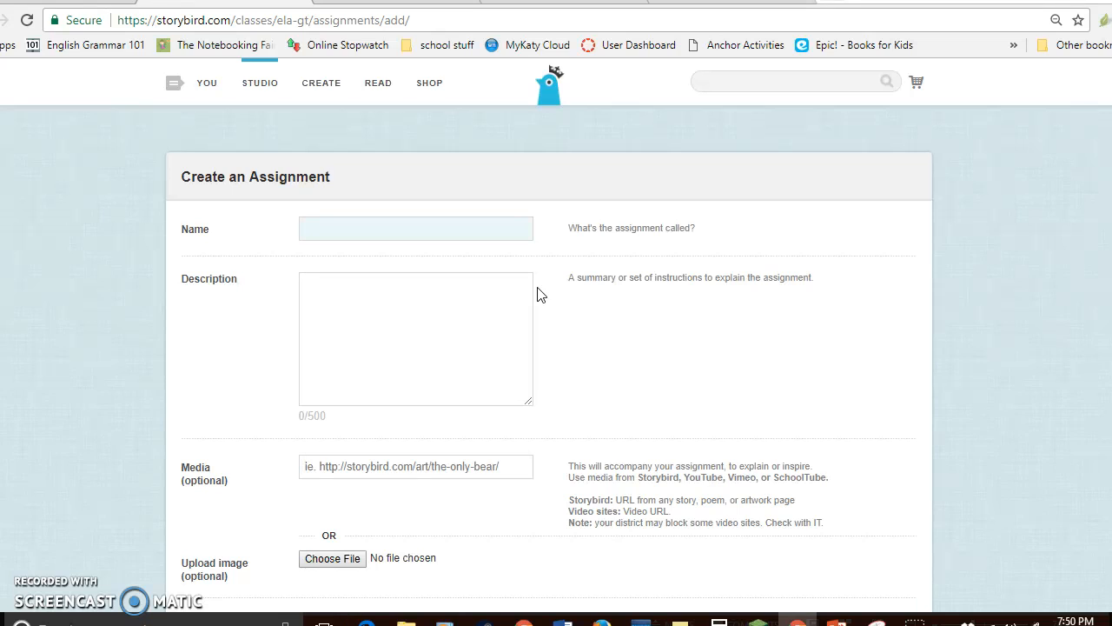
type("M")
key("BackSpace")
type("My day")
left_click(456, 324)
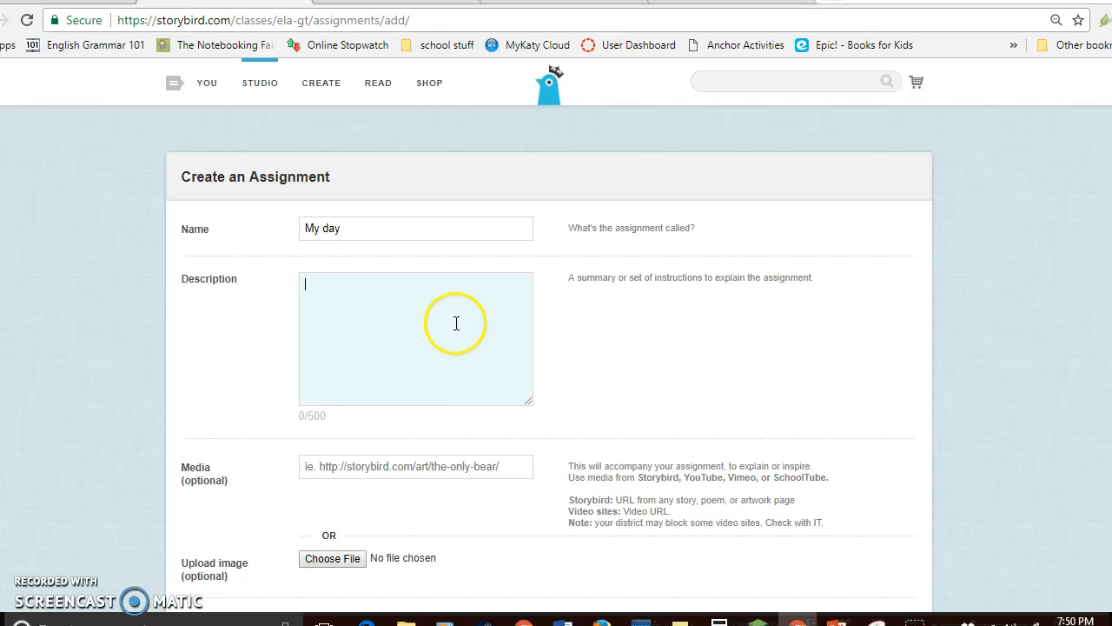
type("Write a narrative that walks us through your typical school day.")
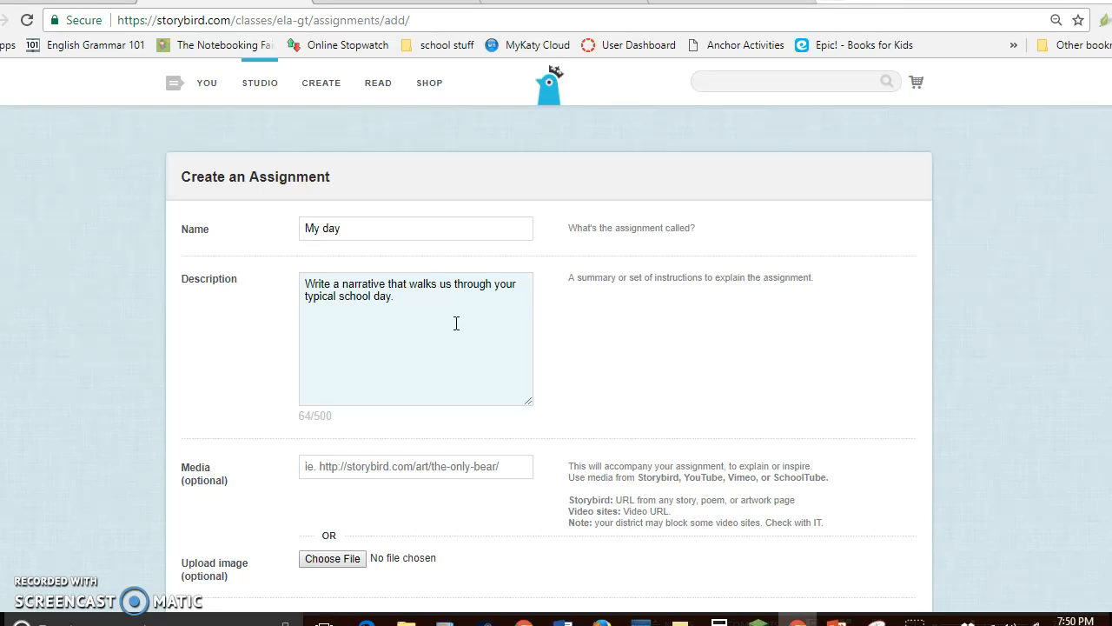
Try the specific artist and specific tag options for the assignment's artwork, and return to using all artwork.
scroll(513, 408, "down", 1)
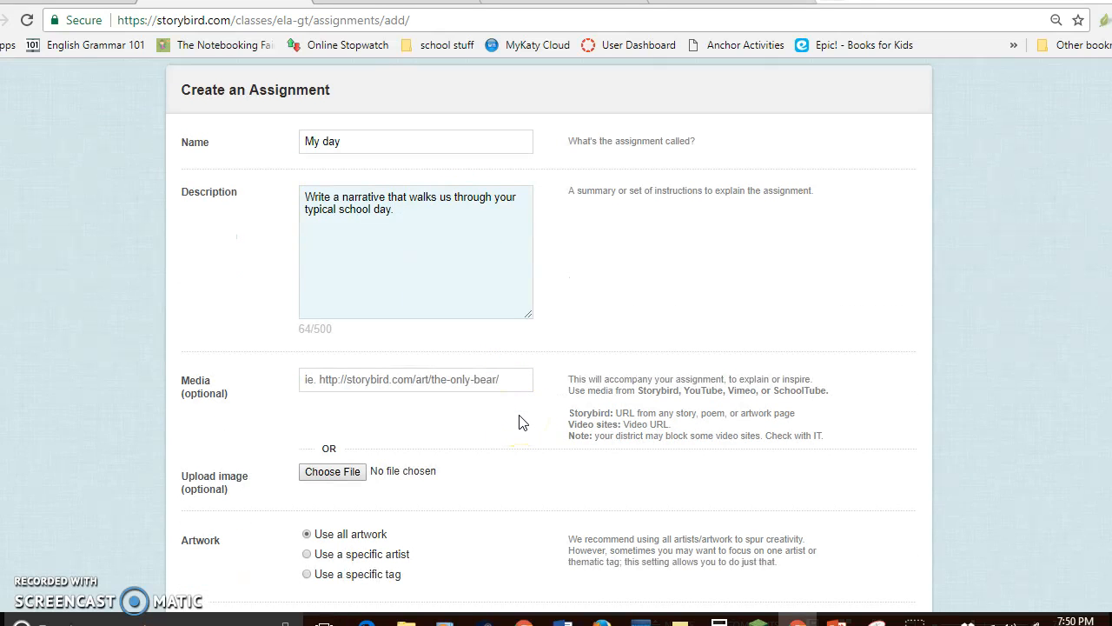
scroll(519, 422, "down", 1)
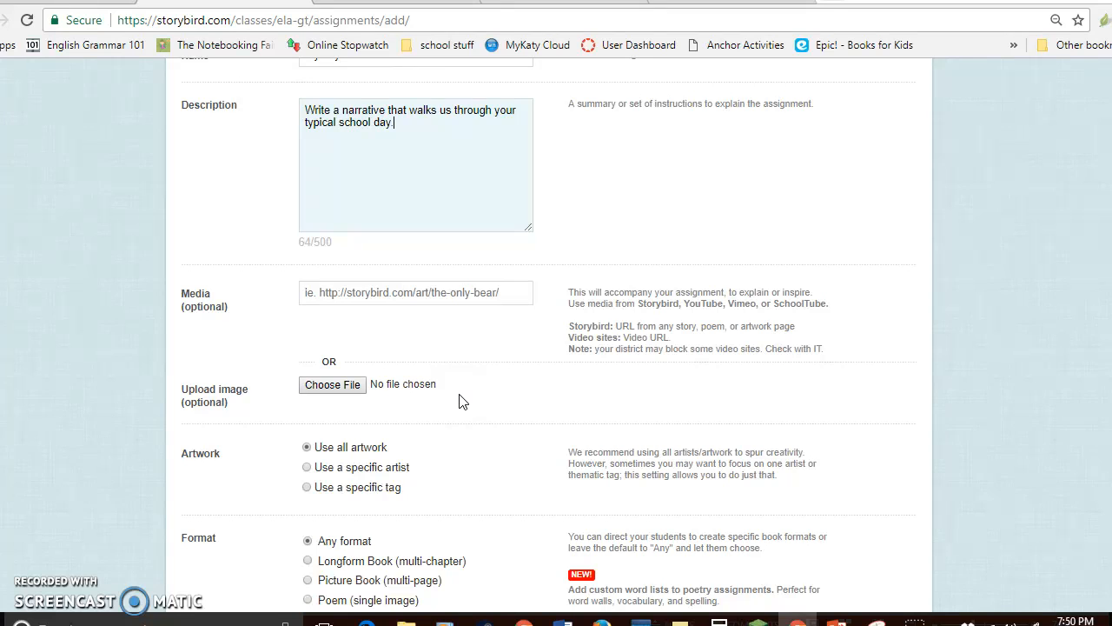
scroll(460, 400, "down", 1)
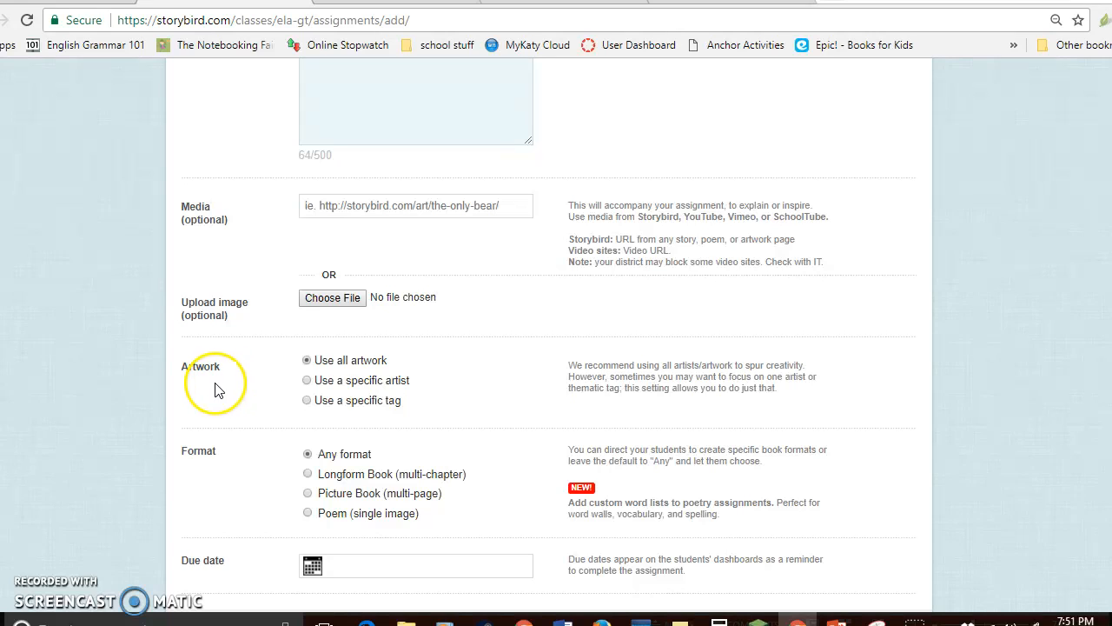
left_click(322, 385)
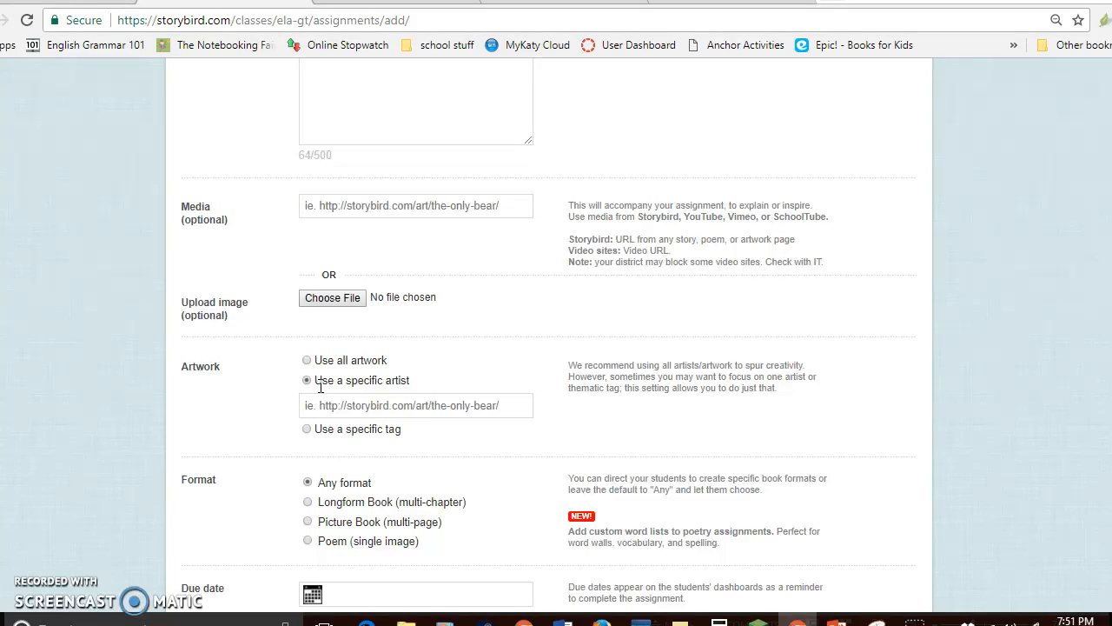
left_click(308, 428)
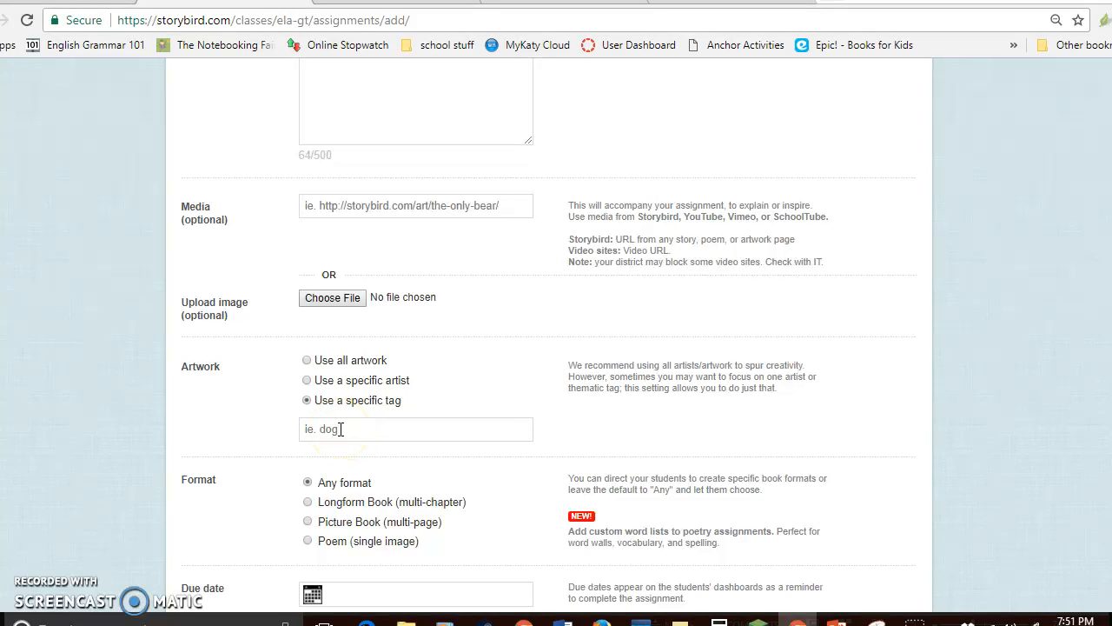
left_click(307, 360)
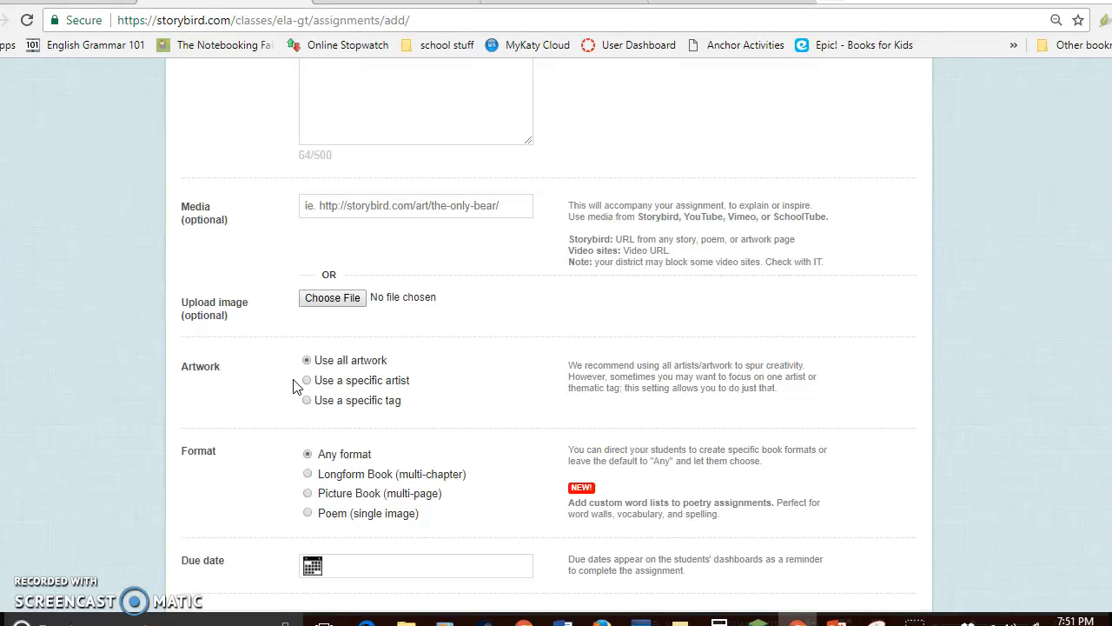
Choose the Picture Book (multi-page) format and set the assignment's due date to 10/20/2017.
scroll(293, 385, "down", 2)
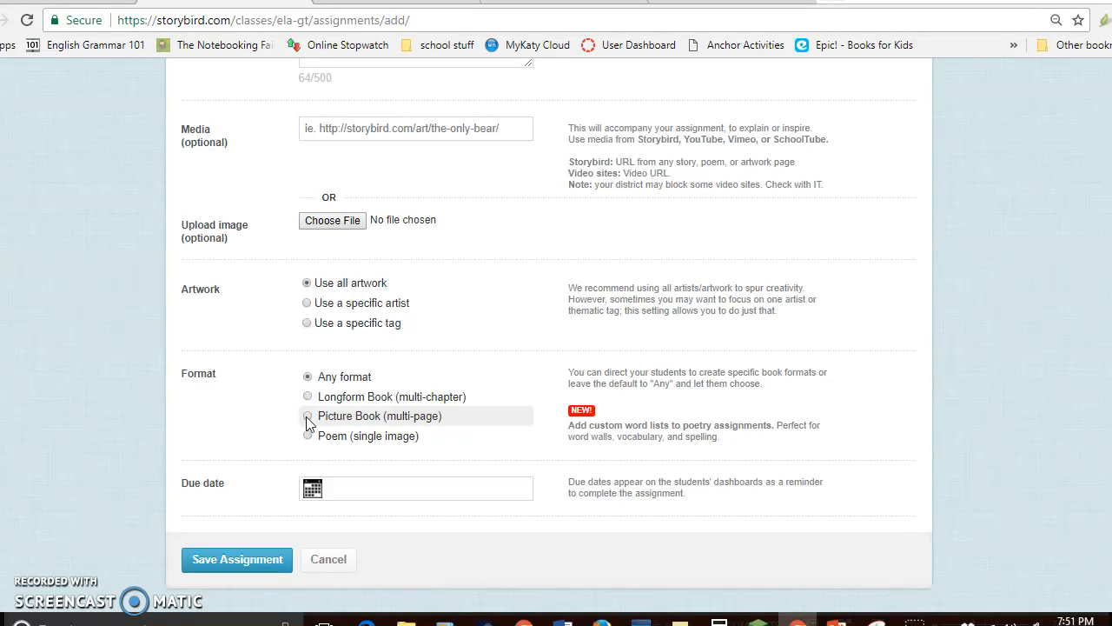
left_click(309, 418)
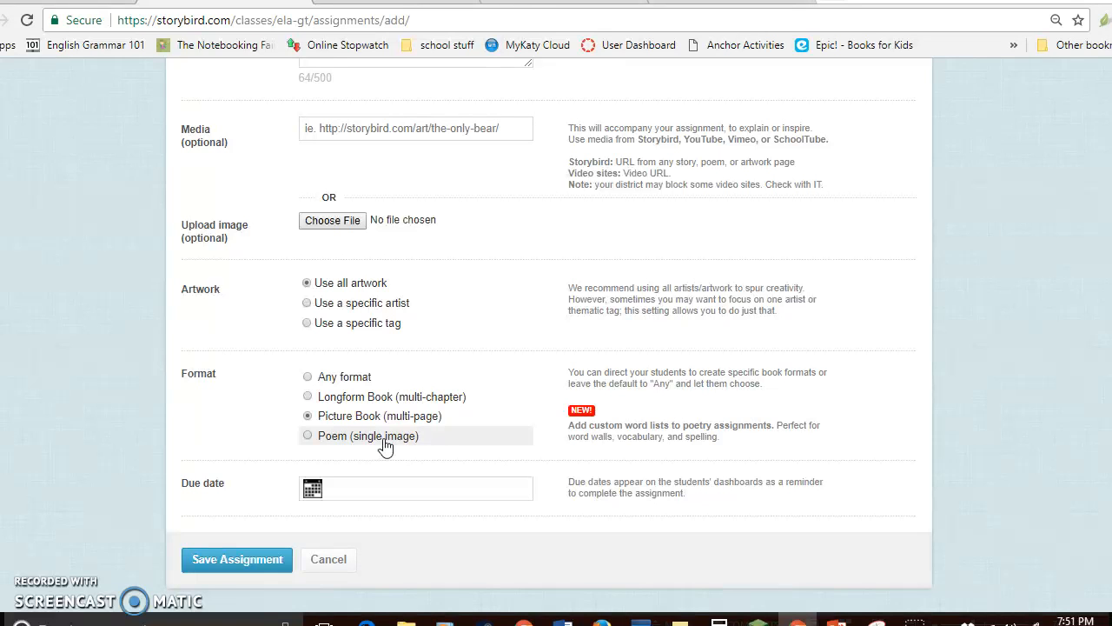
left_click(325, 489)
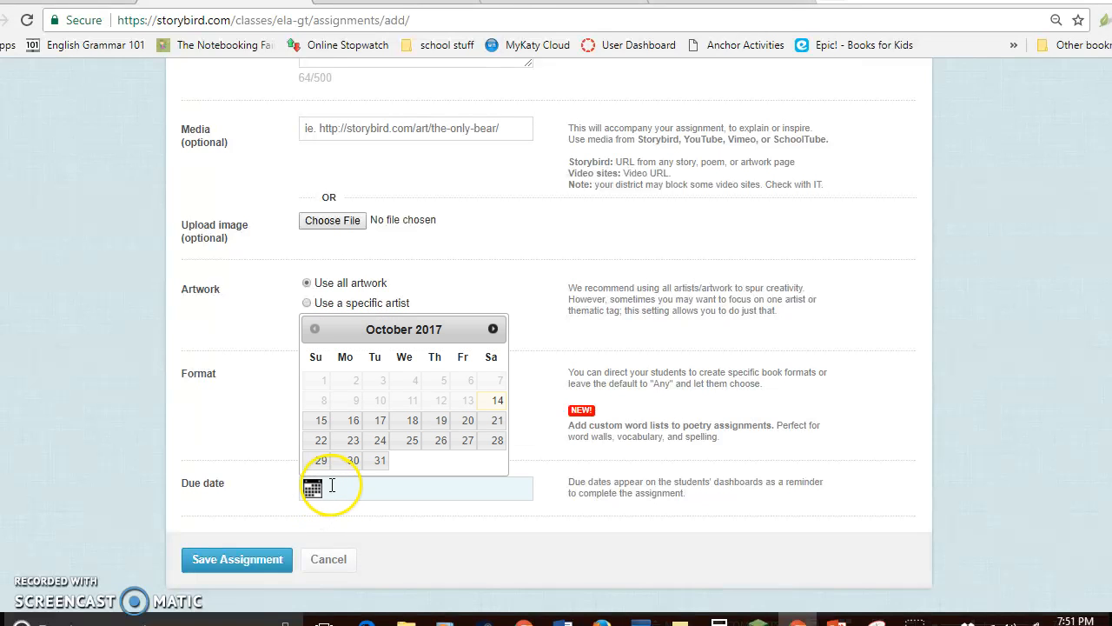
left_click(466, 421)
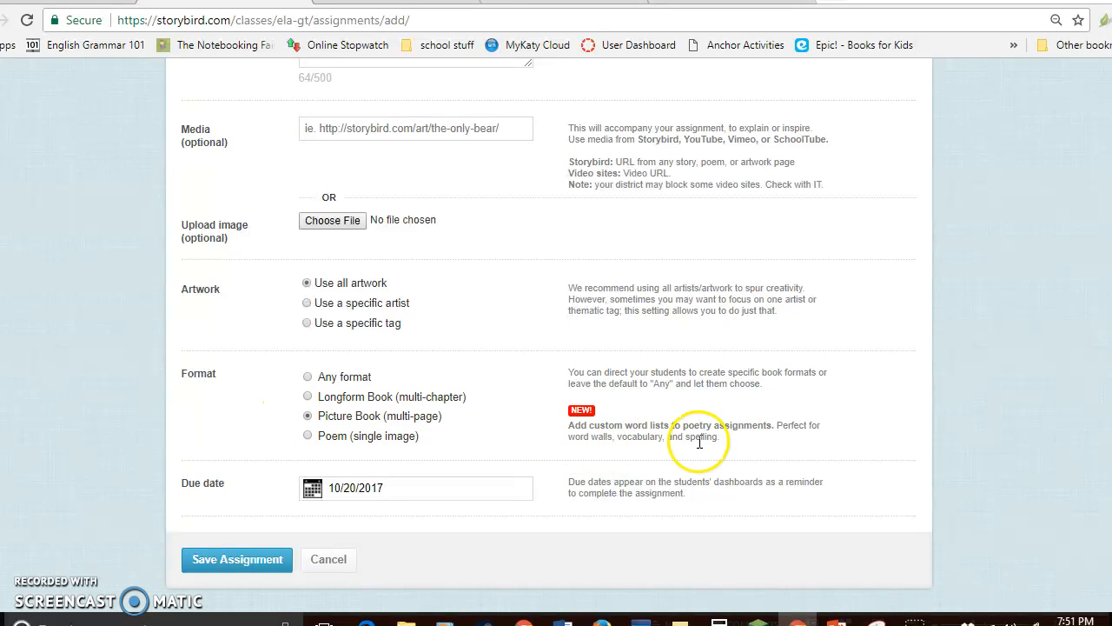
Switch the format to Poem (single image) and include the word list "day school typical unusual friends laugh horrible".
left_click(306, 435)
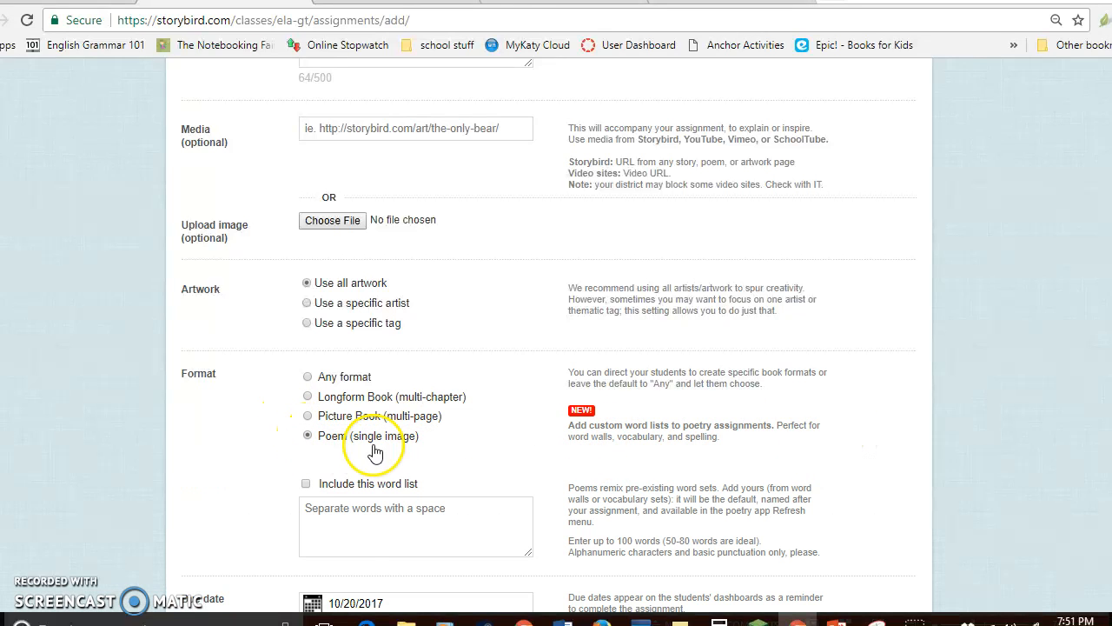
left_click(397, 520)
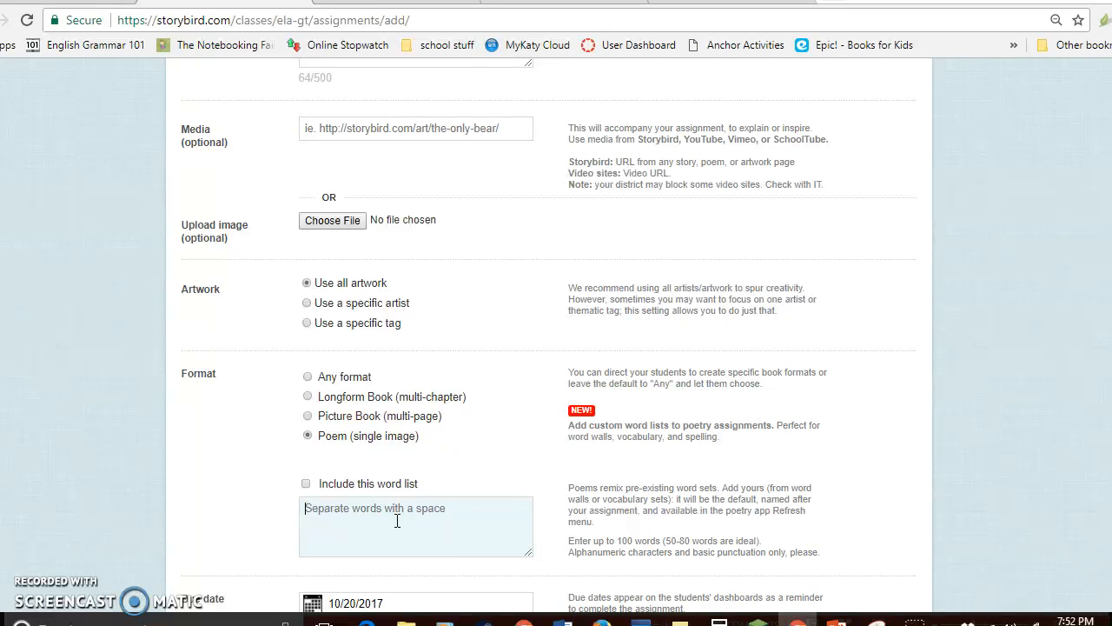
type("day school typical unusual friend")
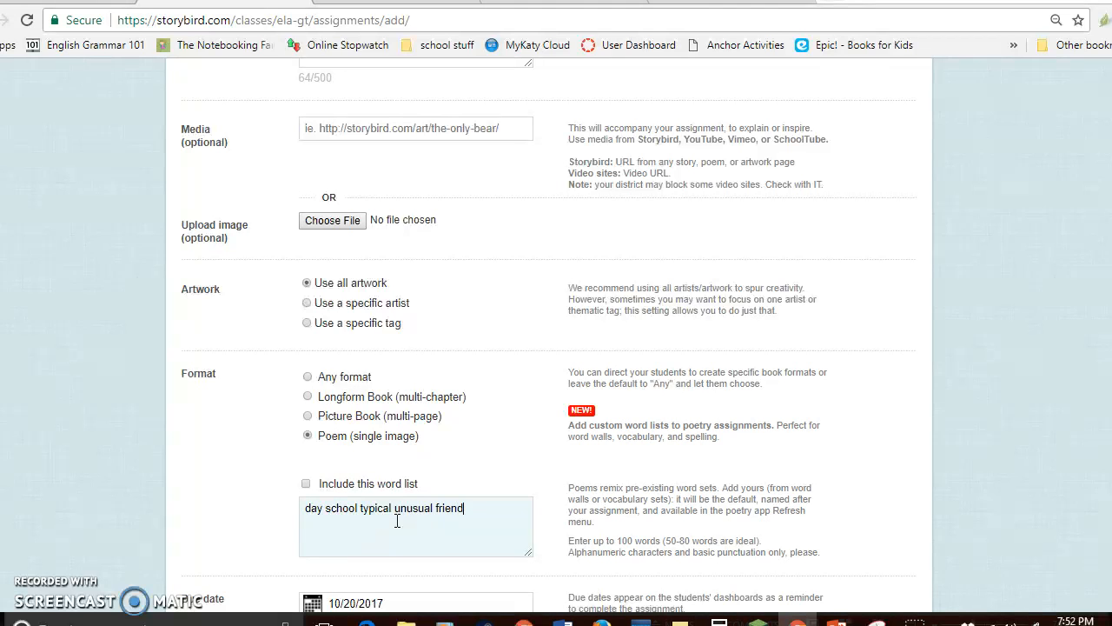
type("s laugh horrible")
scroll(397, 520, "down", 1)
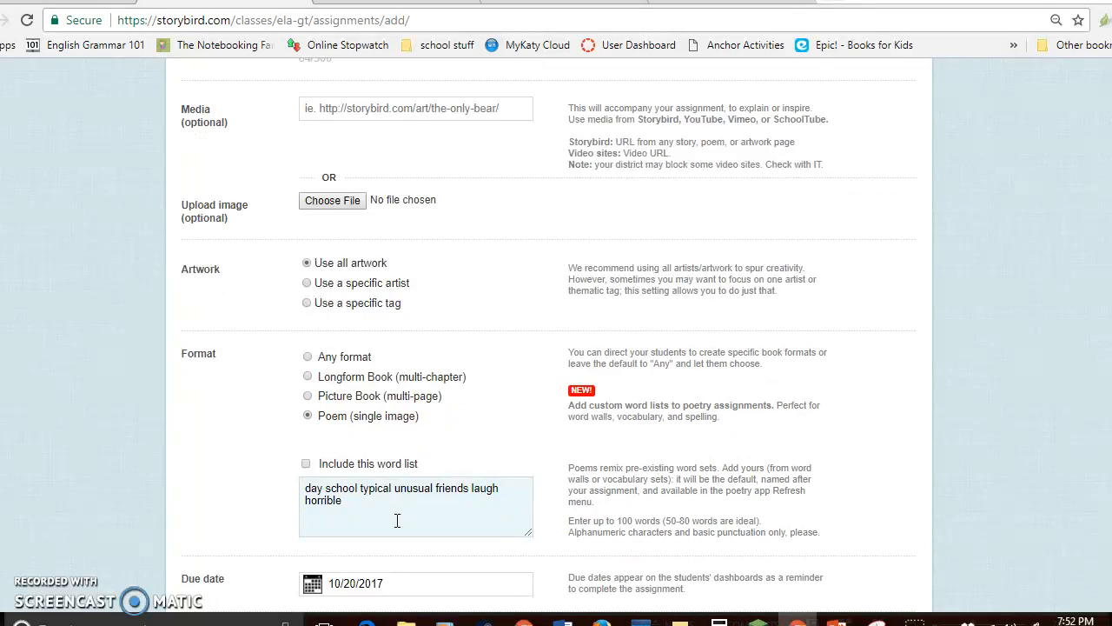
left_click(318, 401)
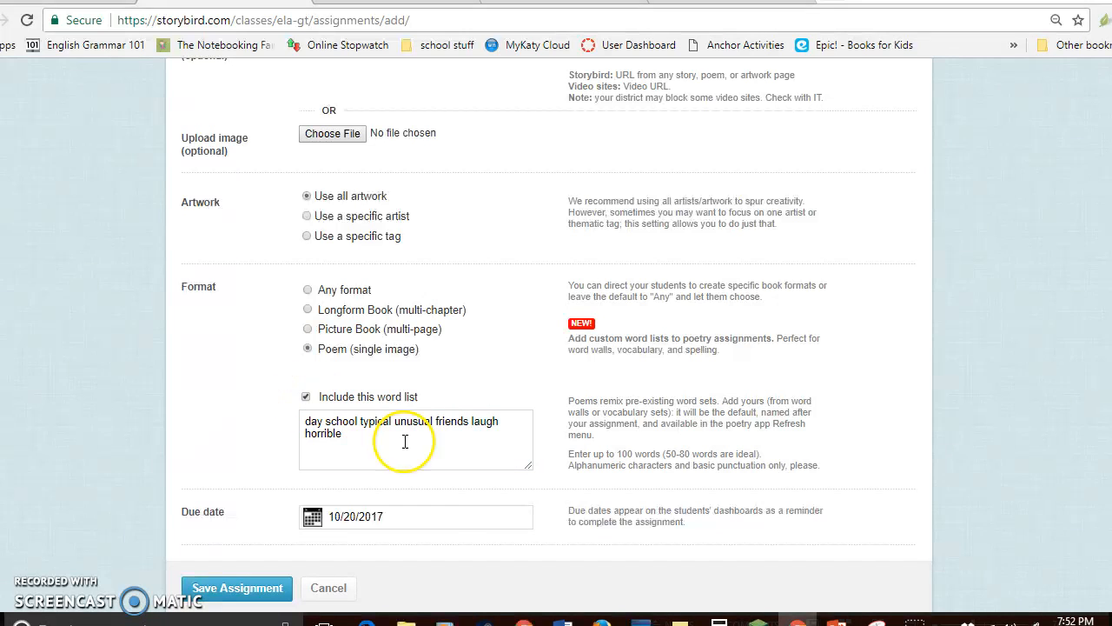
Save the My day assignment and look over its assignment page.
scroll(417, 526, "down", 1)
left_click(255, 565)
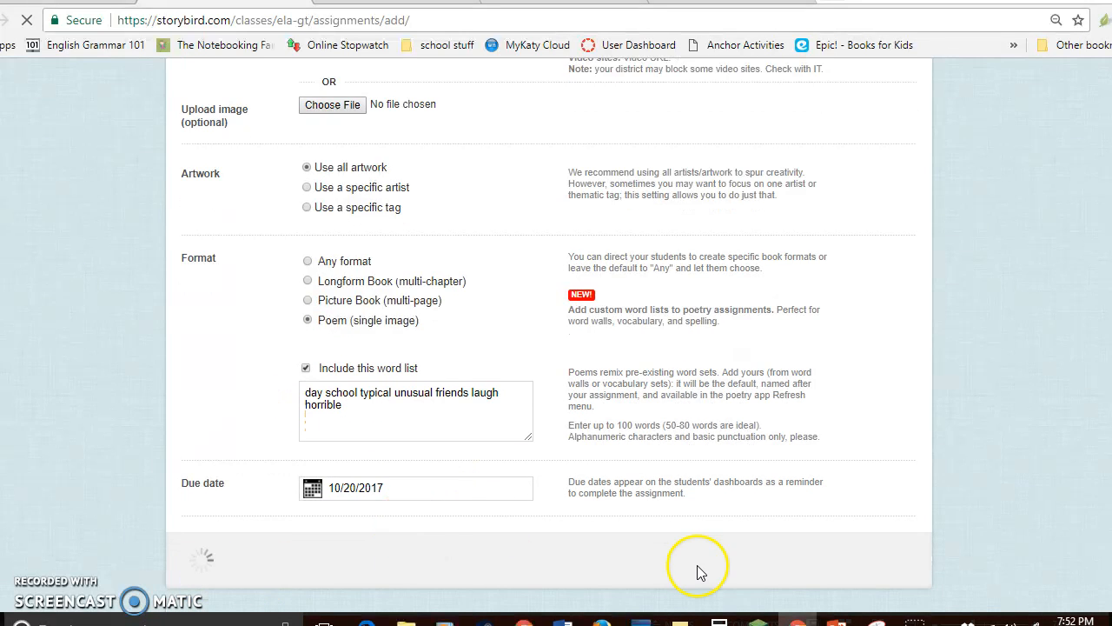
scroll(714, 560, "down", 2)
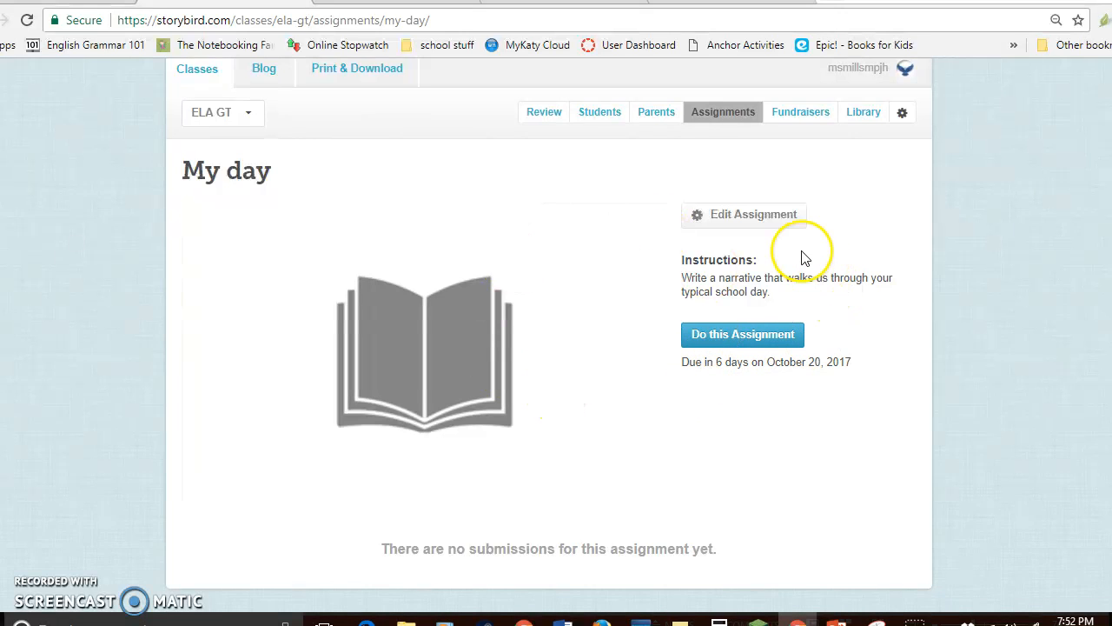
Begin doing the My day assignment, using the animal soccer artwork for a poem.
left_click(760, 342)
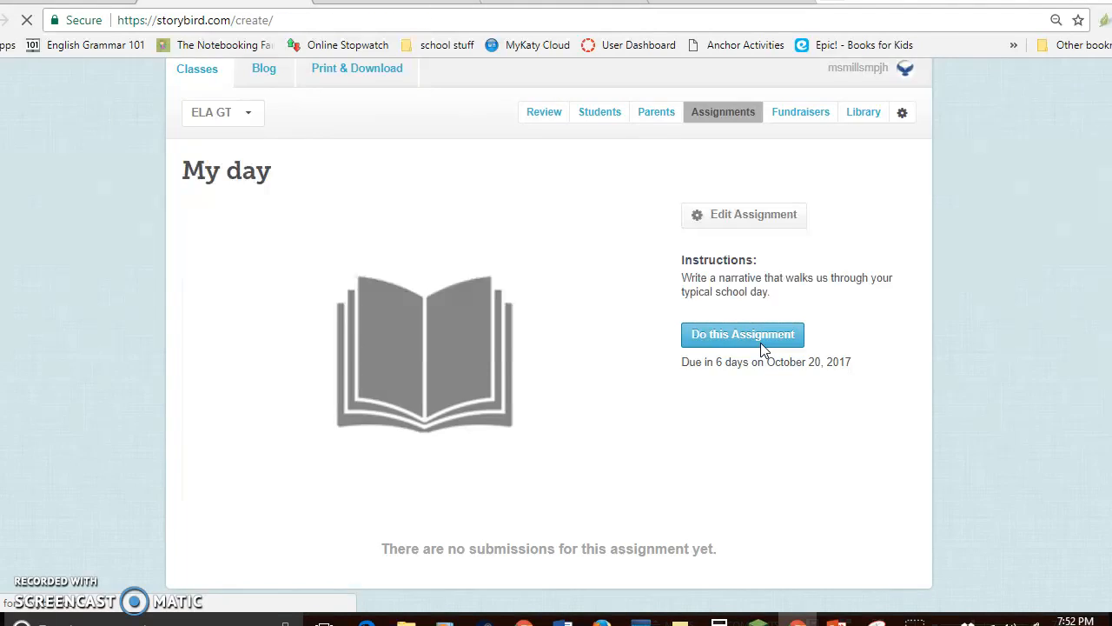
scroll(763, 349, "down", 1)
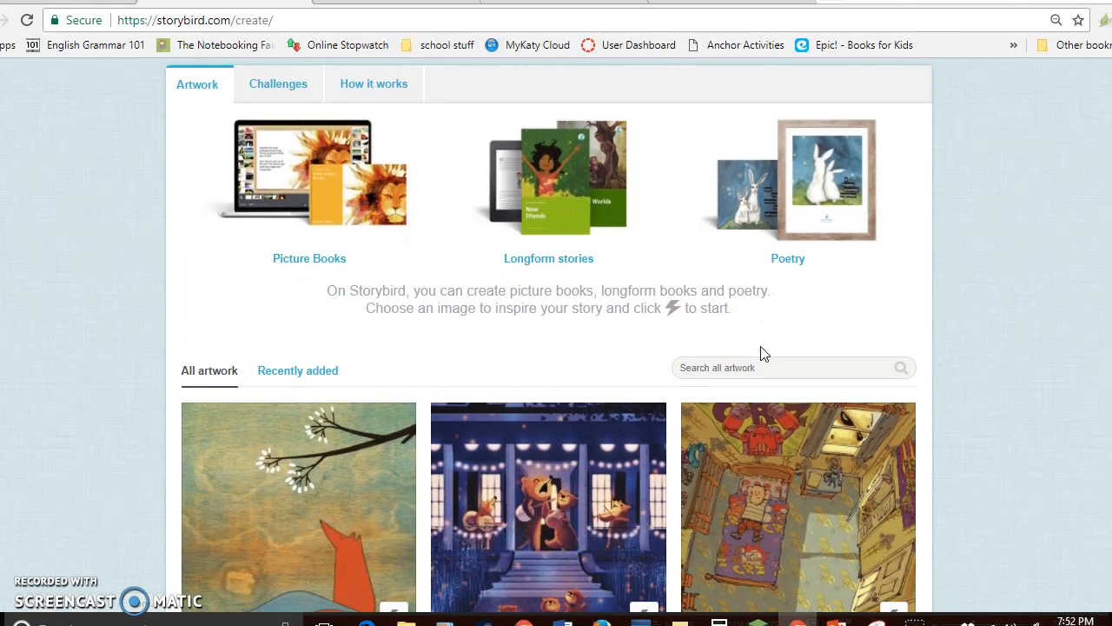
scroll(762, 352, "down", 4)
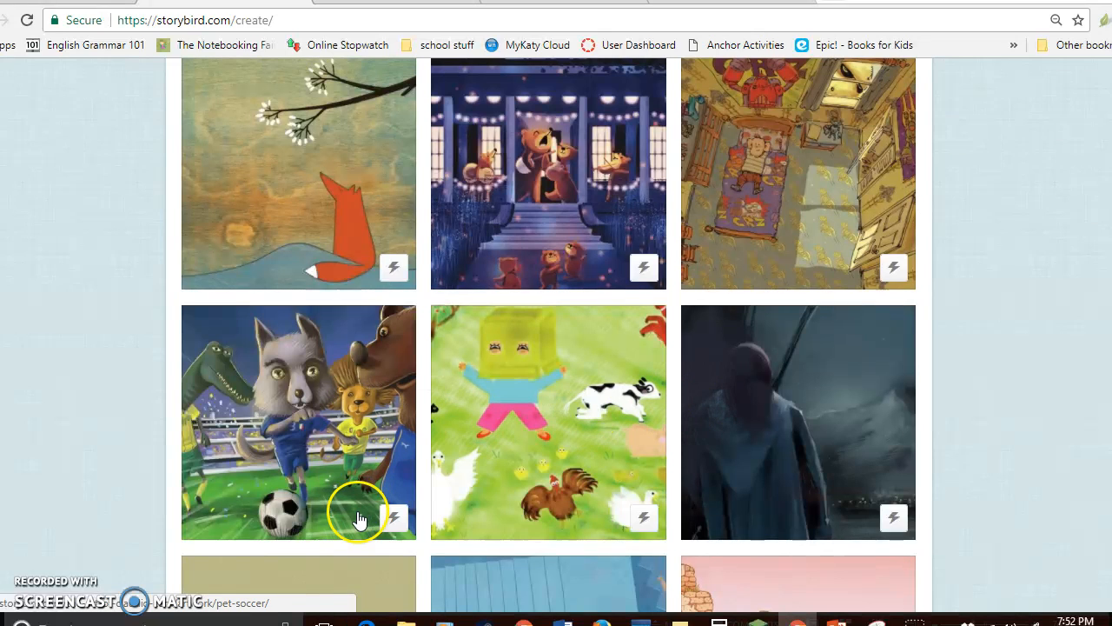
left_click(391, 516)
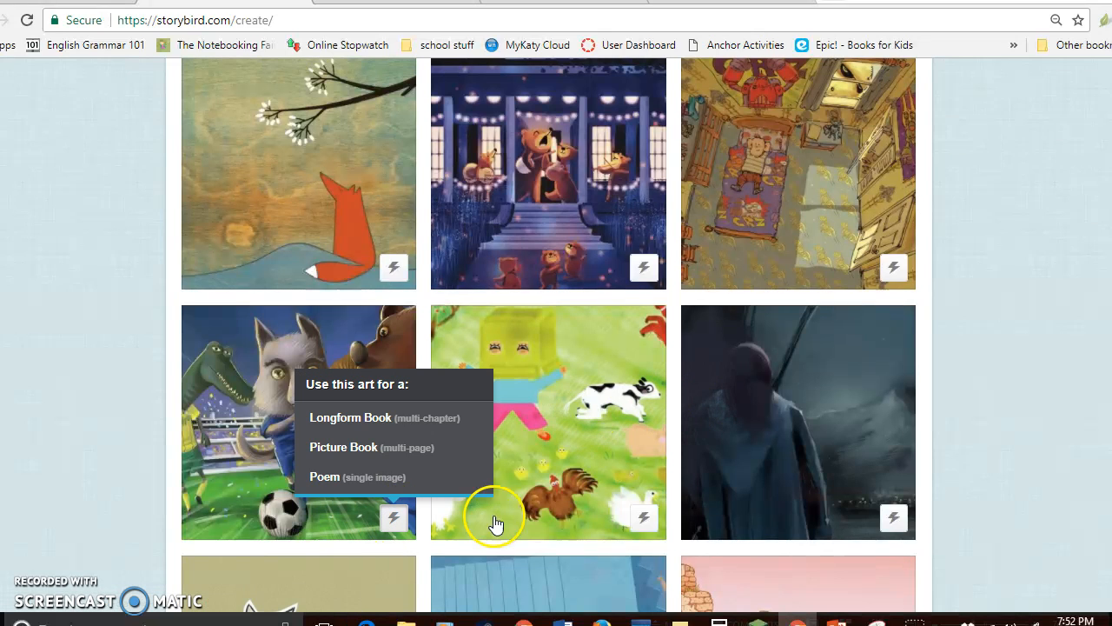
left_click(404, 481)
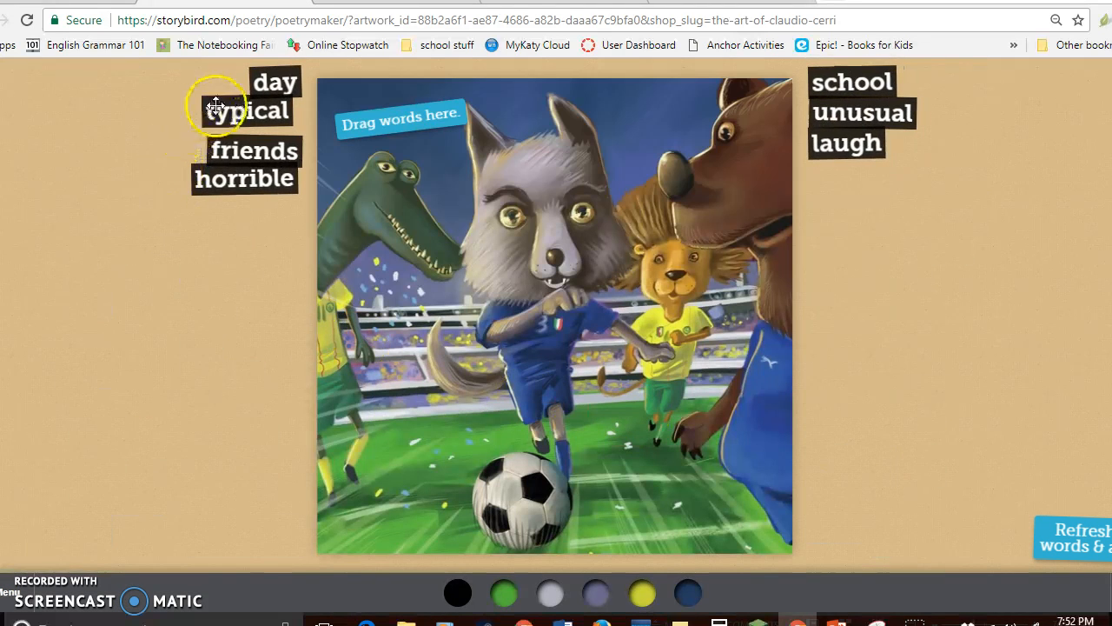
Place "typical", "horrible" and "friends" in a column on the artwork, and put "laugh" beside the lion's legs.
left_click_drag(248, 152, 626, 380)
left_click_drag(249, 179, 397, 354)
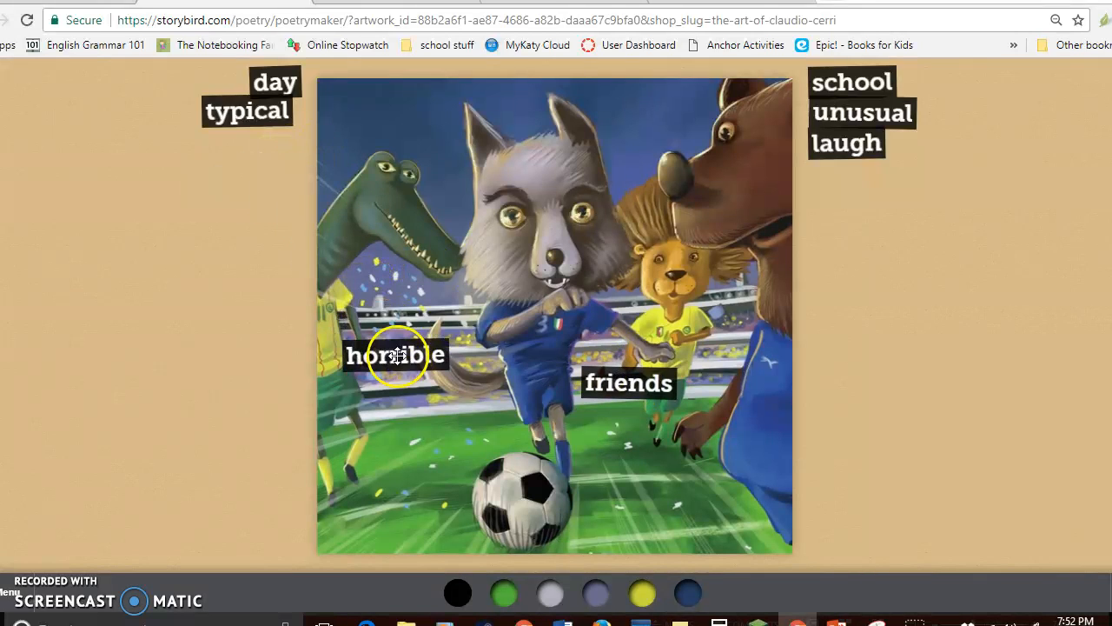
left_click_drag(274, 111, 387, 315)
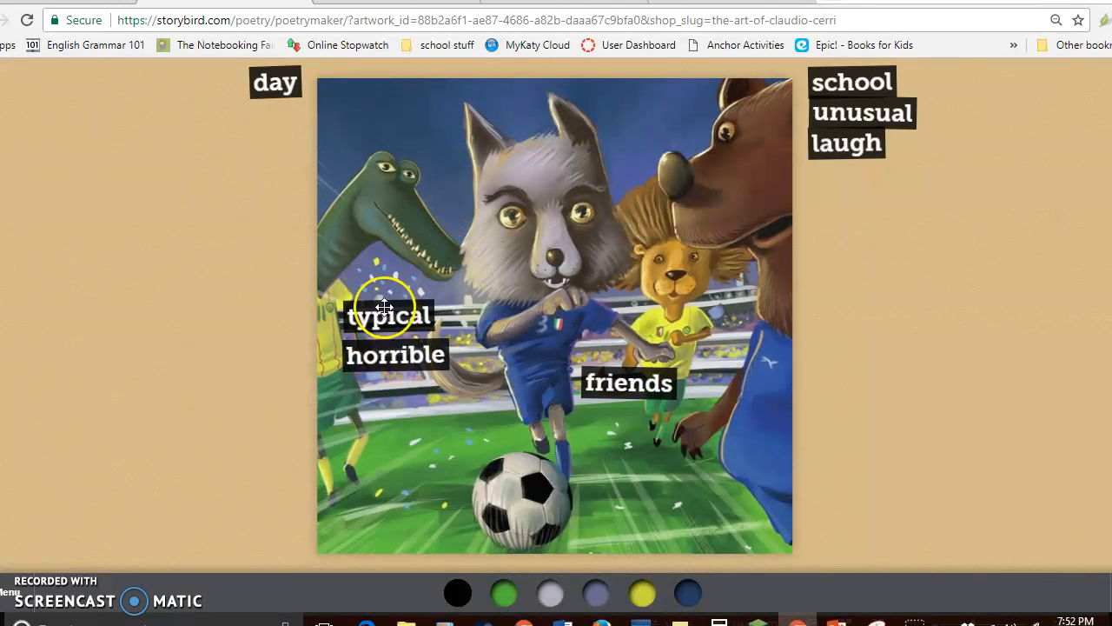
left_click_drag(614, 387, 382, 403)
left_click_drag(880, 152, 675, 410)
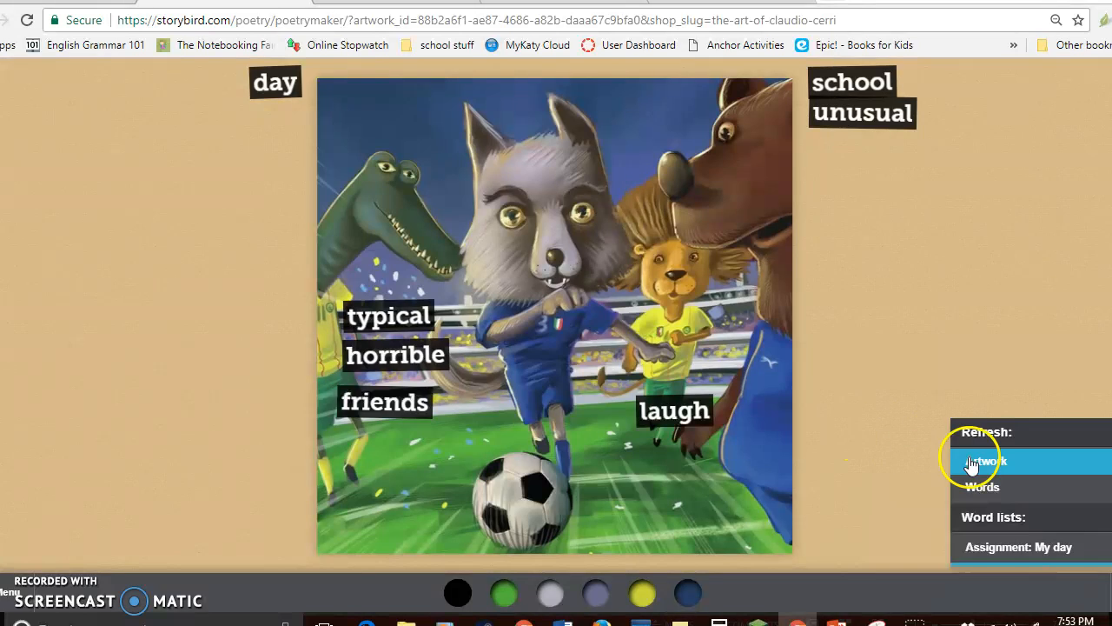
Request different artwork for the poem and return to the Studio page of the ELA GT class.
left_click(976, 459)
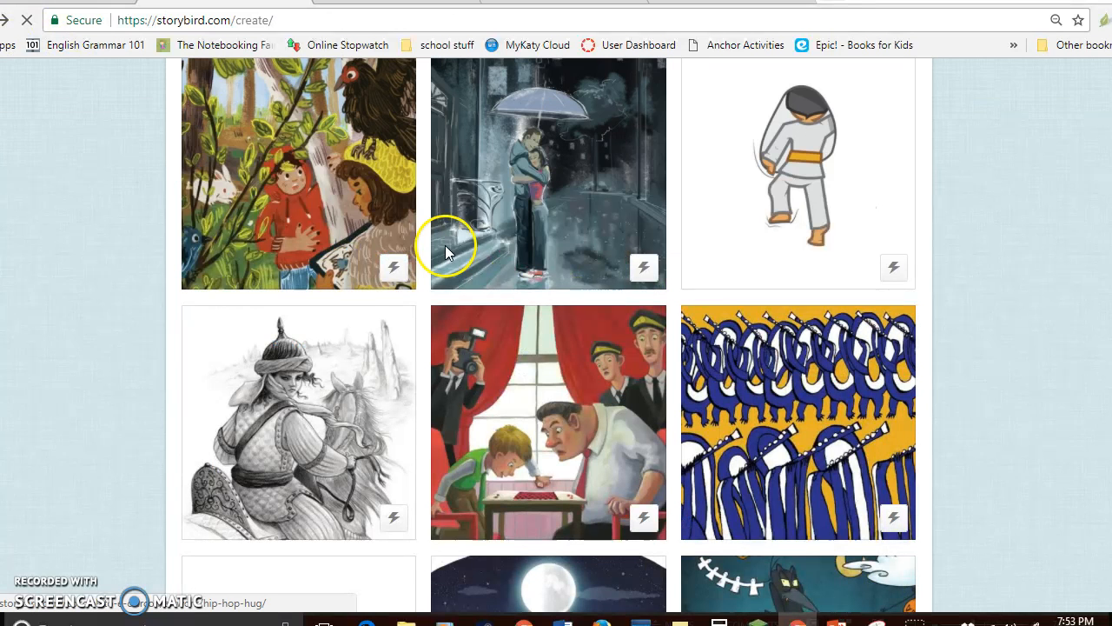
scroll(482, 389, "up", 5)
left_click(260, 84)
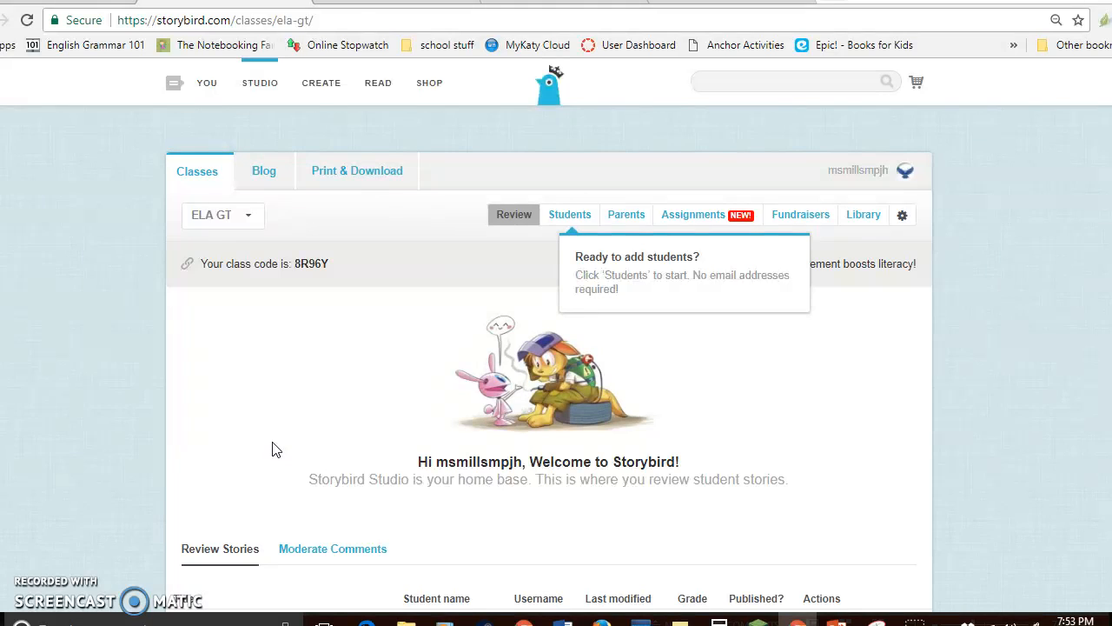
Check the class selector and examine the list of student stories available for review.
left_click(247, 219)
left_click(247, 222)
left_click(322, 378)
scroll(318, 417, "down", 2)
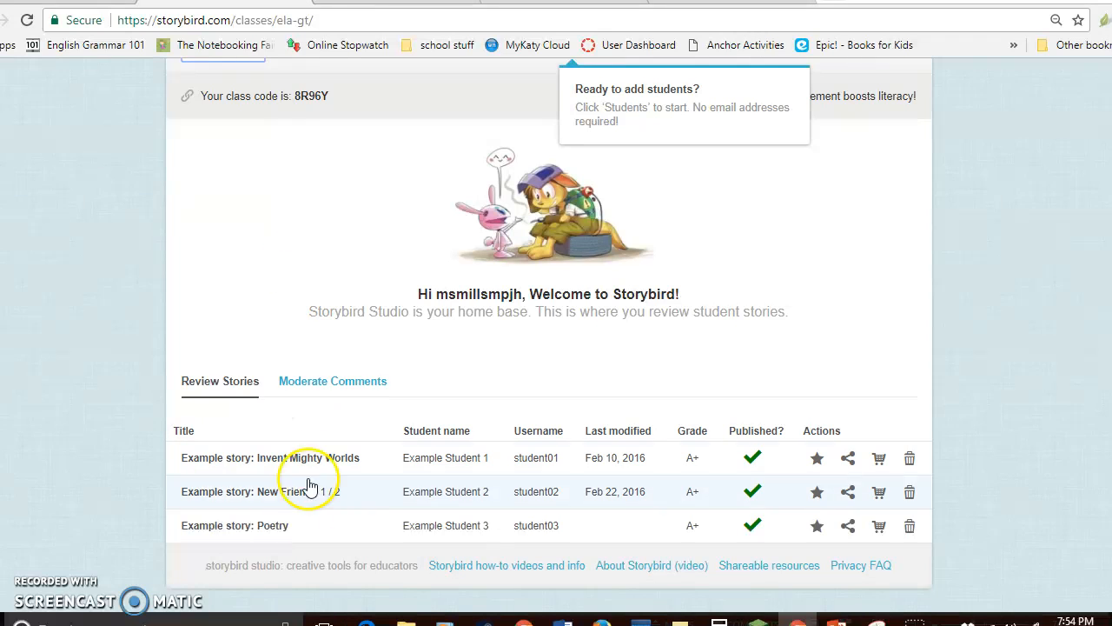
scroll(340, 526, "up", 2)
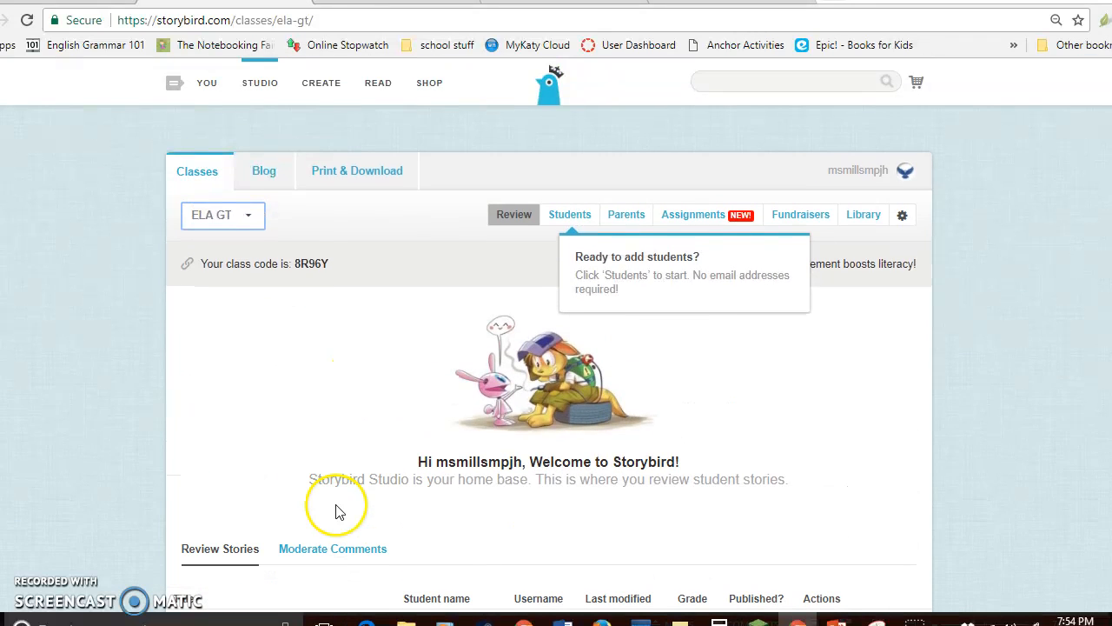
scroll(287, 556, "down", 2)
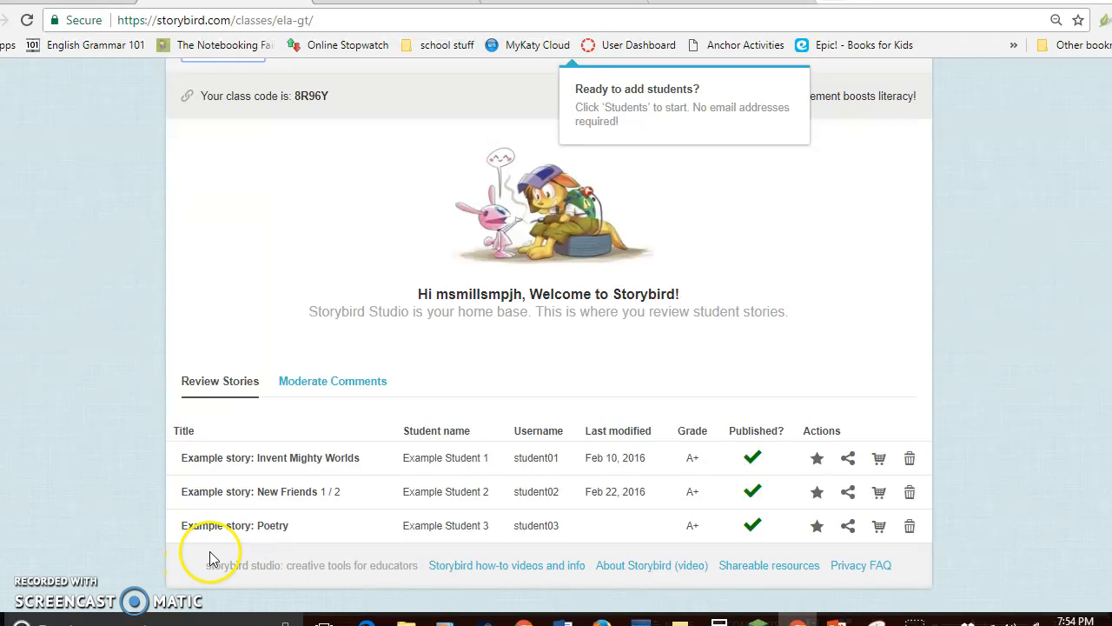
Expand the "Example story: Poetry" entry and examine the sample poem with its assignment and grading options.
left_click(327, 536)
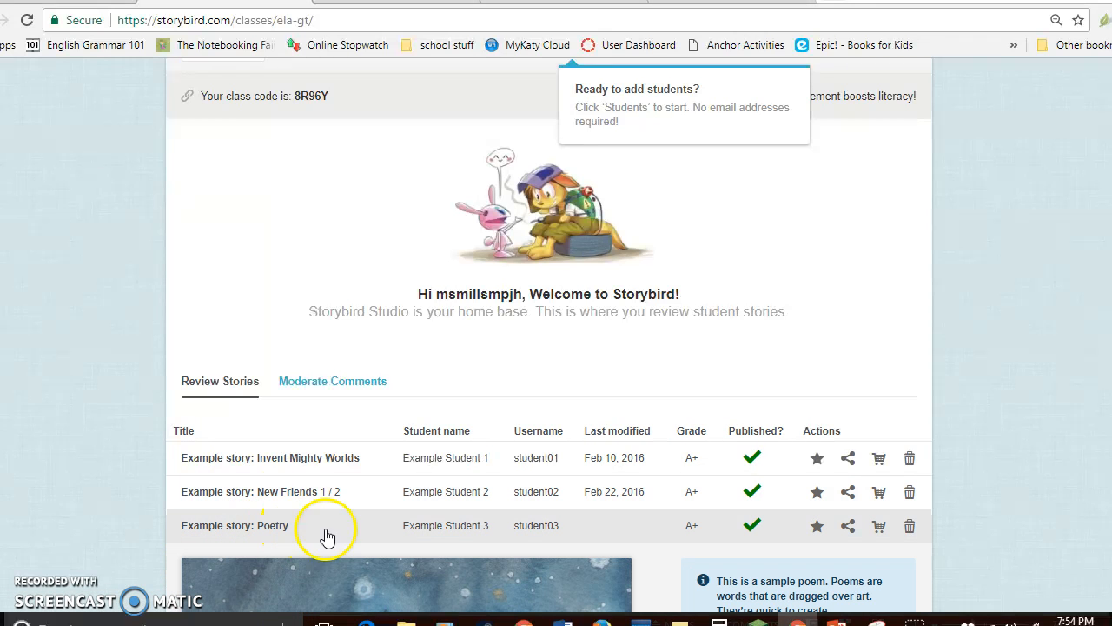
scroll(409, 539, "down", 5)
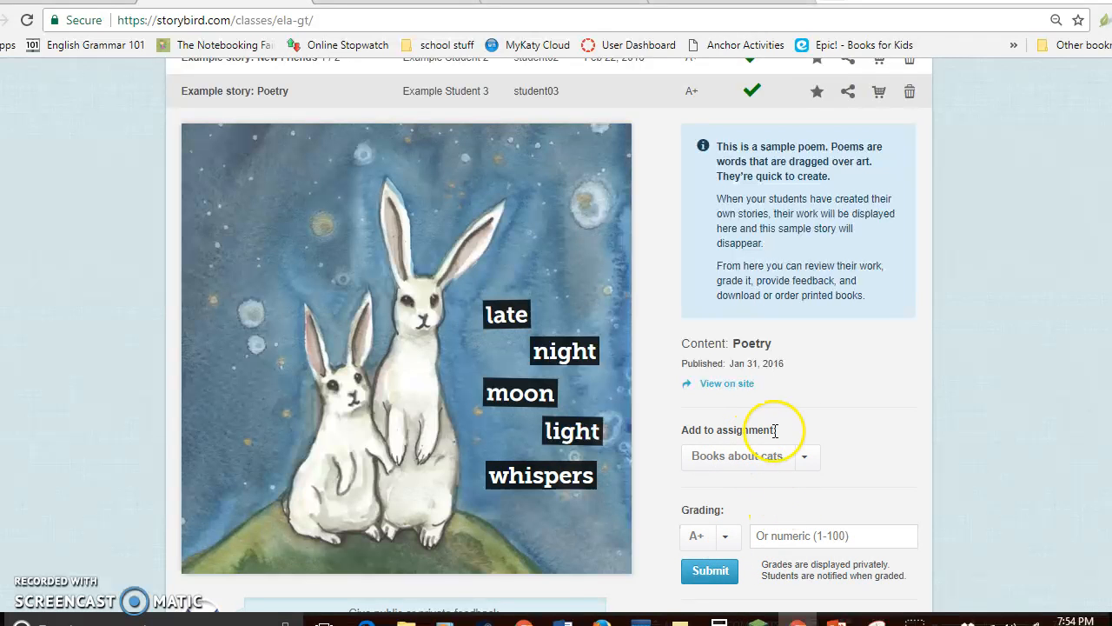
scroll(556, 578, "down", 2)
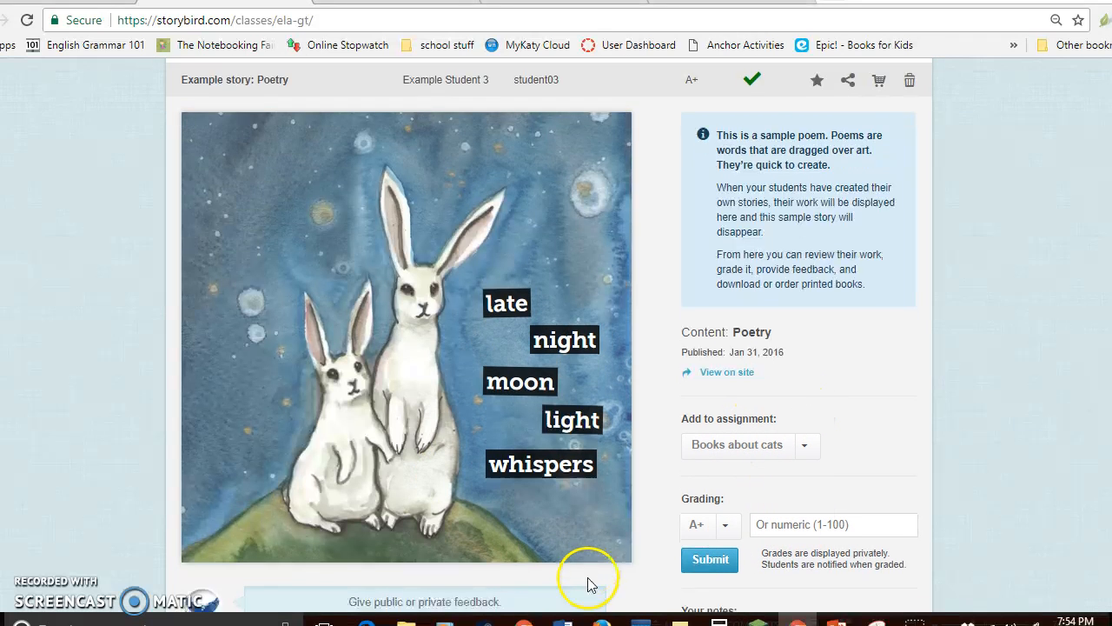
Examine the feedback area of the sample poem, including the public comment, the private teacher comment and the private notes.
scroll(387, 557, "down", 1)
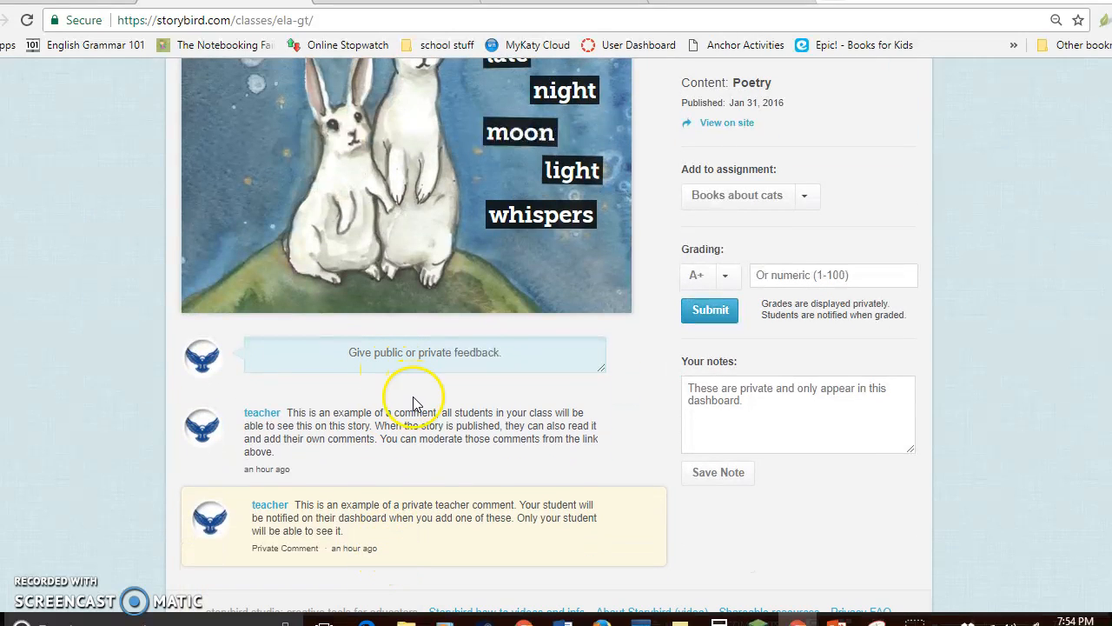
scroll(415, 487, "up", 1)
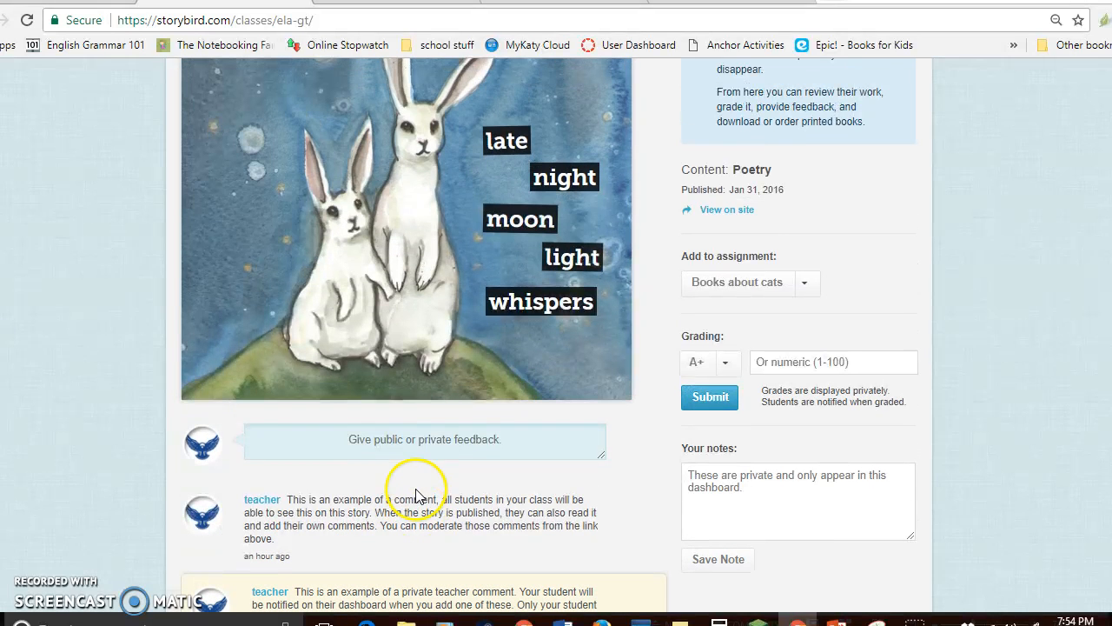
scroll(447, 470, "down", 1)
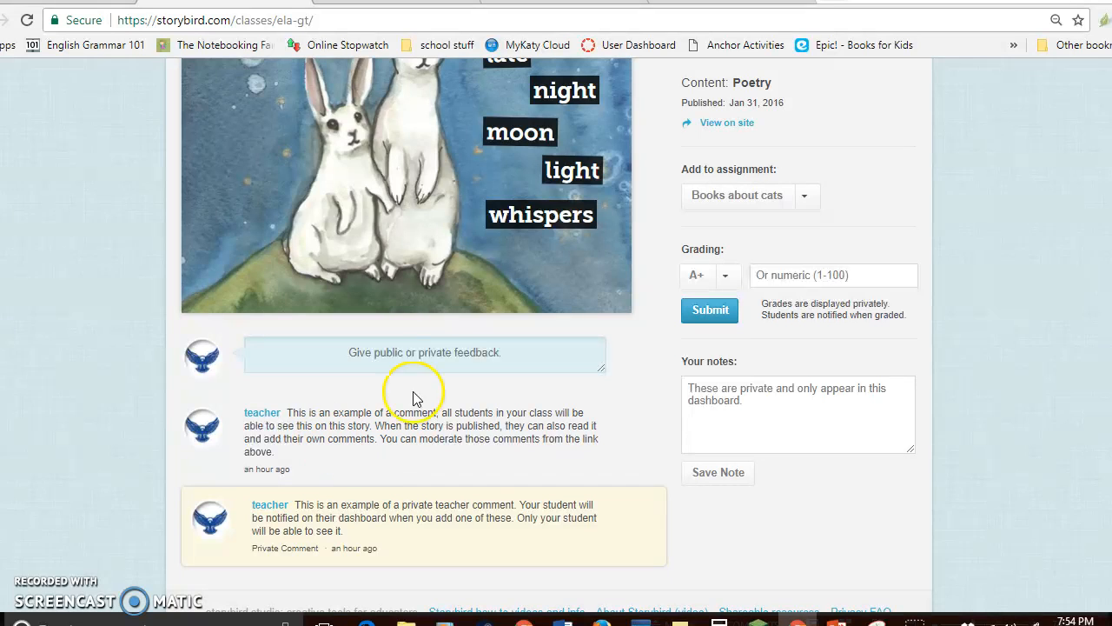
scroll(445, 536, "up", 1)
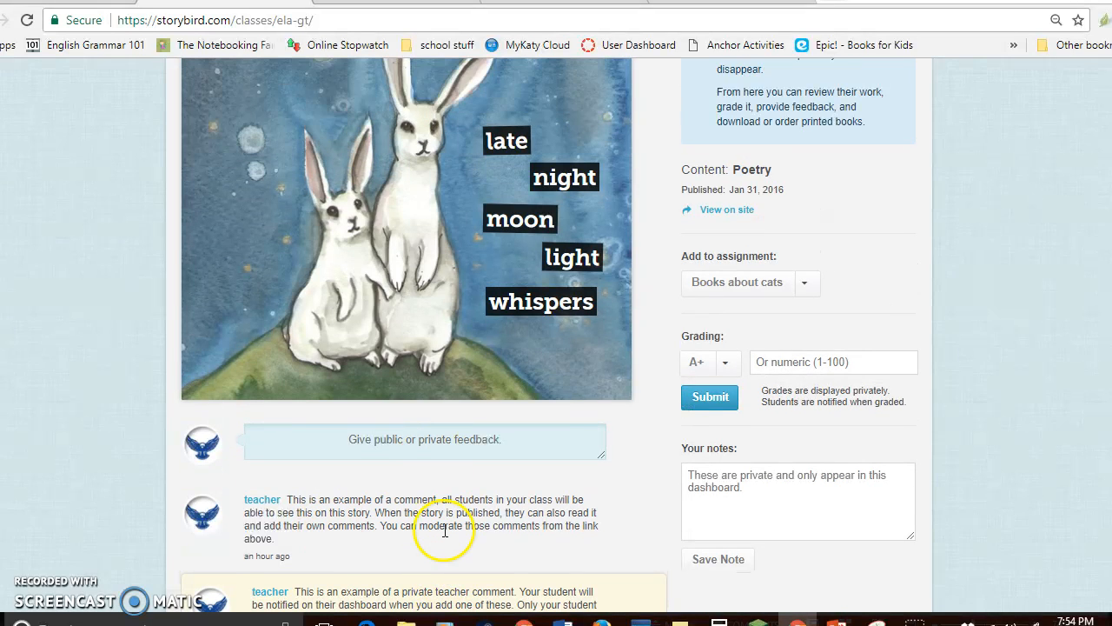
scroll(445, 532, "down", 1)
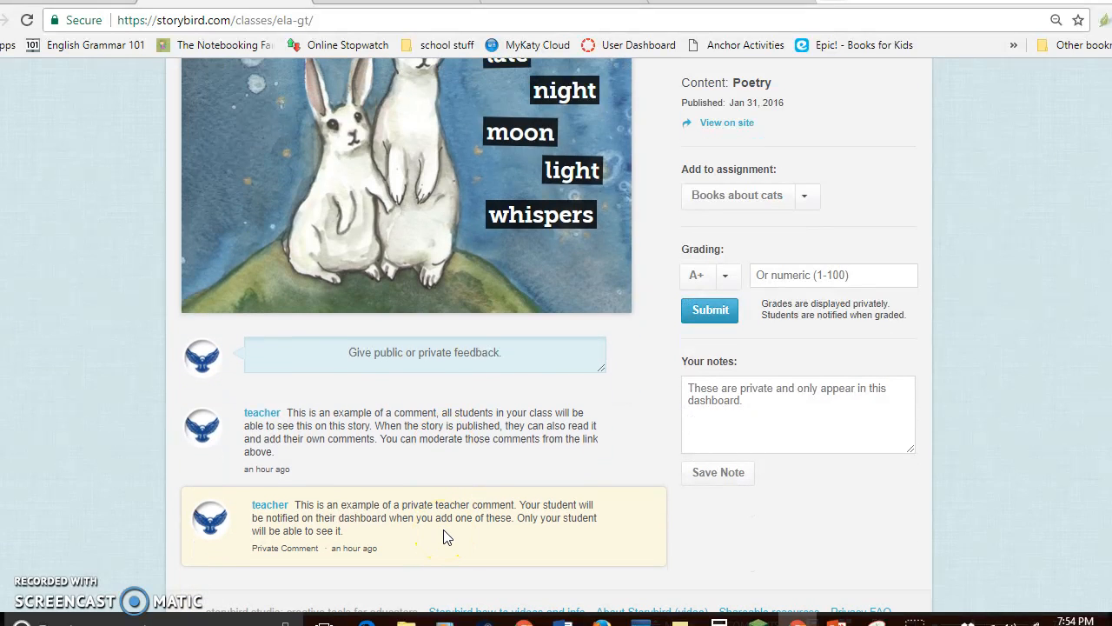
scroll(443, 536, "up", 2)
scroll(444, 530, "up", 2)
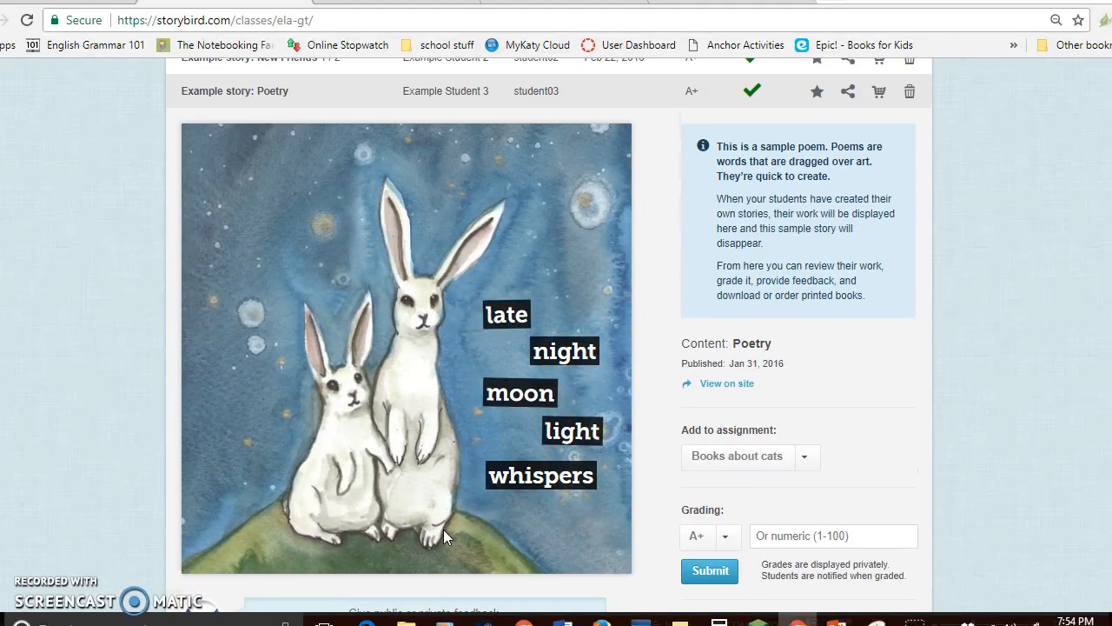
scroll(443, 532, "up", 1)
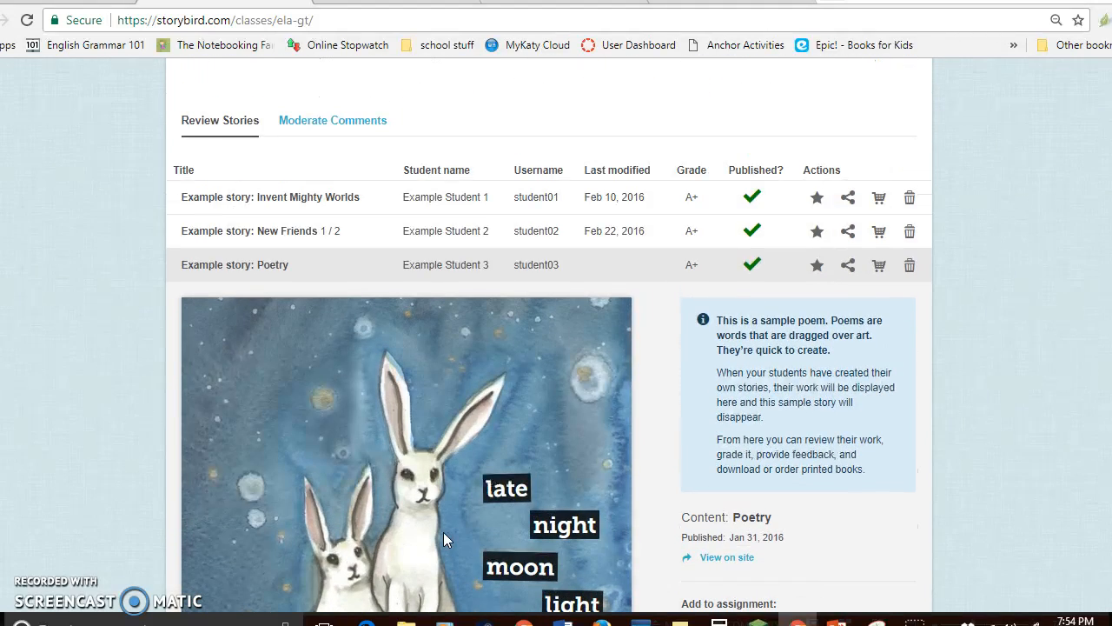
scroll(443, 532, "down", 5)
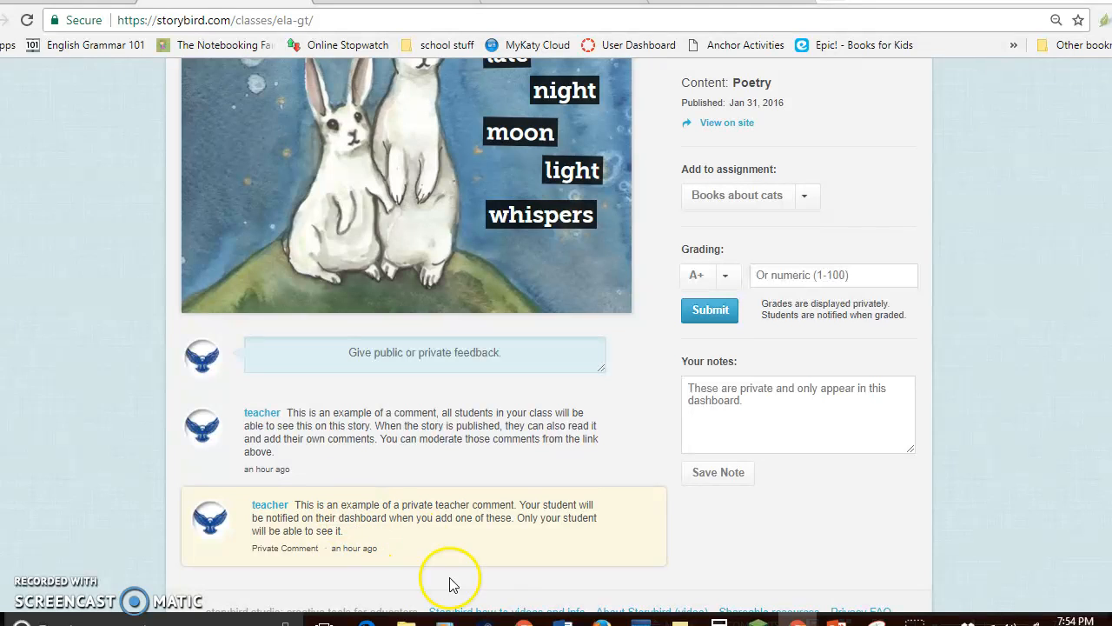
scroll(520, 579, "up", 6)
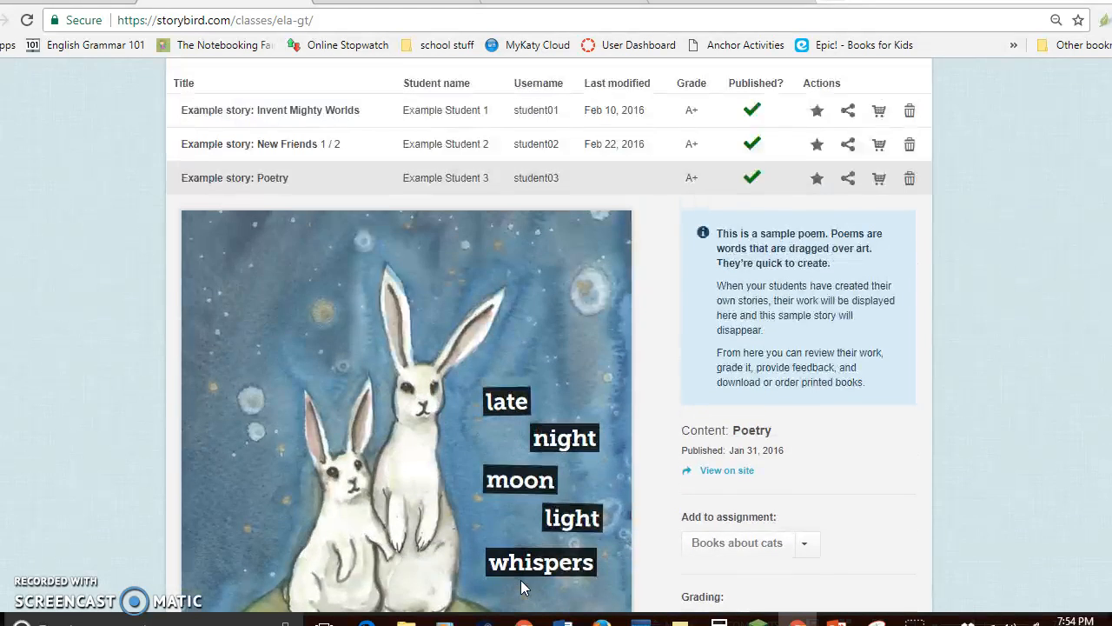
Go to the Parents page of the ELA GT class and dismiss the Parent showcase tip.
scroll(442, 494, "up", 3)
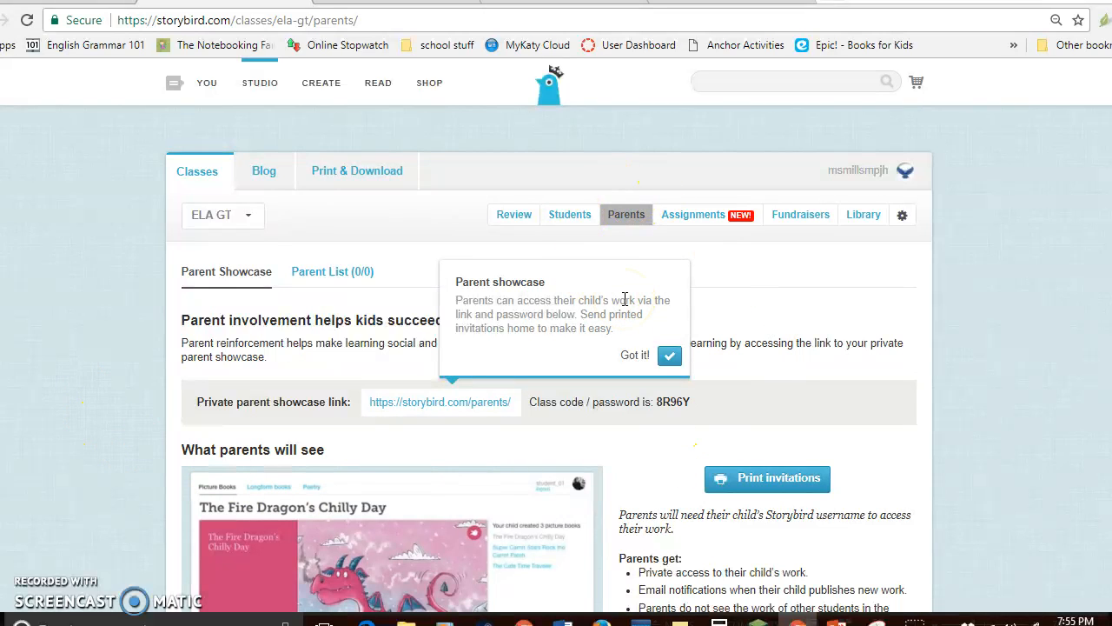
left_click(660, 372)
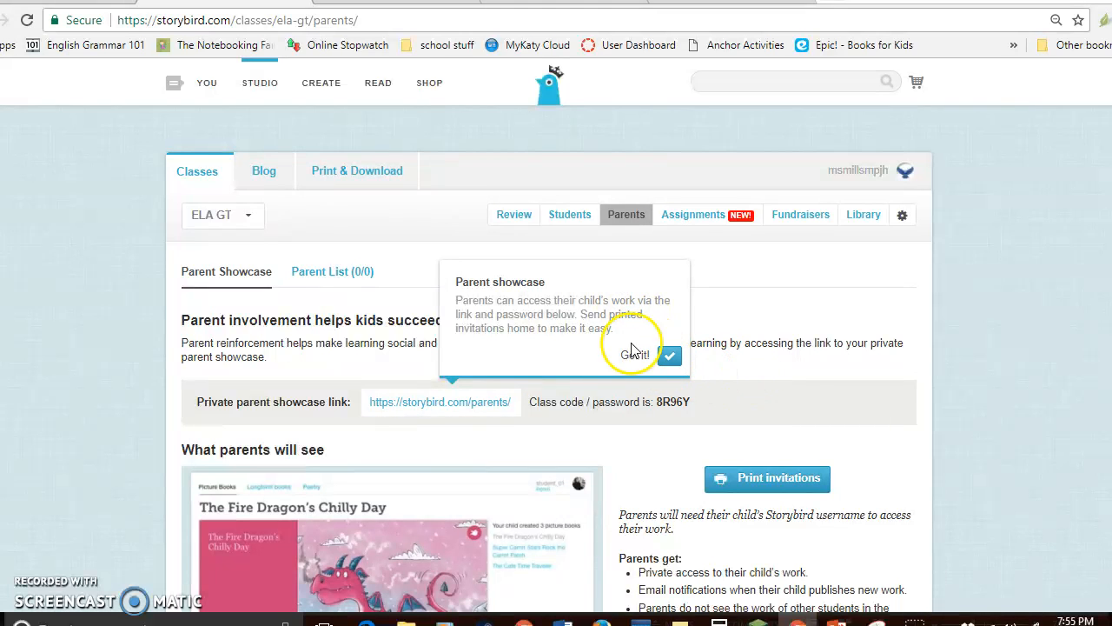
left_click(670, 355)
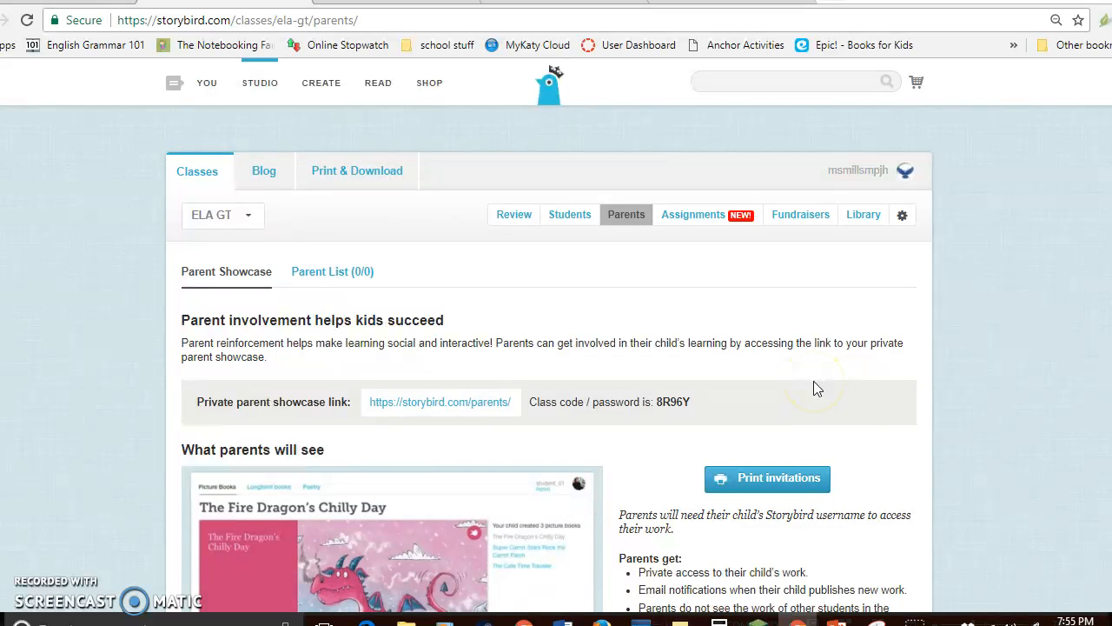
Examine the private parent showcase link, the invitation option and the preview of what parents will see.
scroll(813, 389, "down", 1)
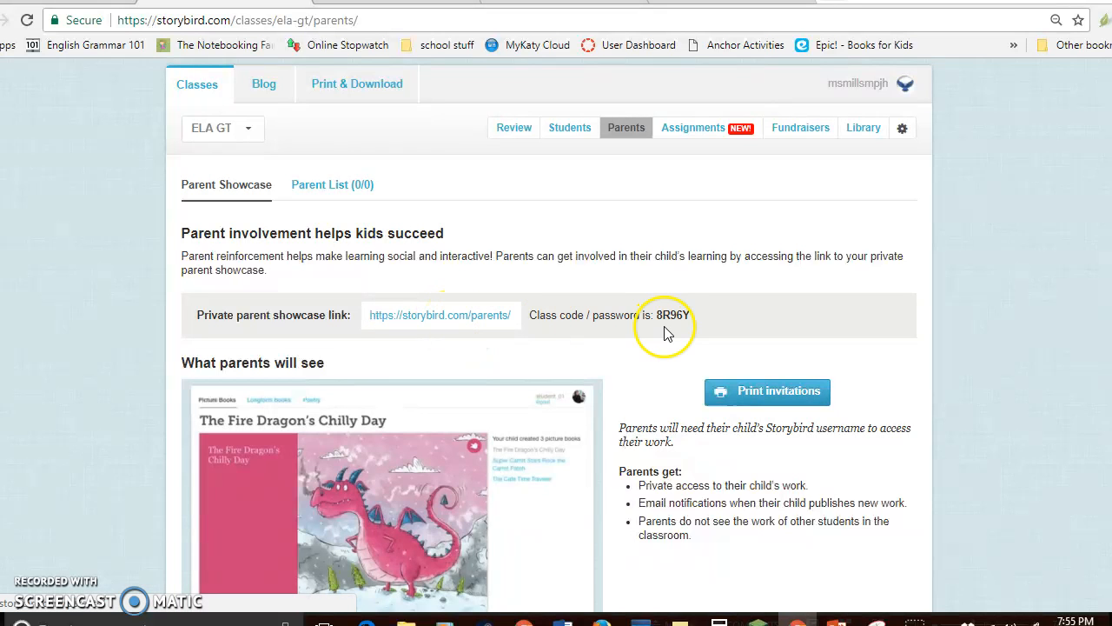
scroll(661, 477, "down", 2)
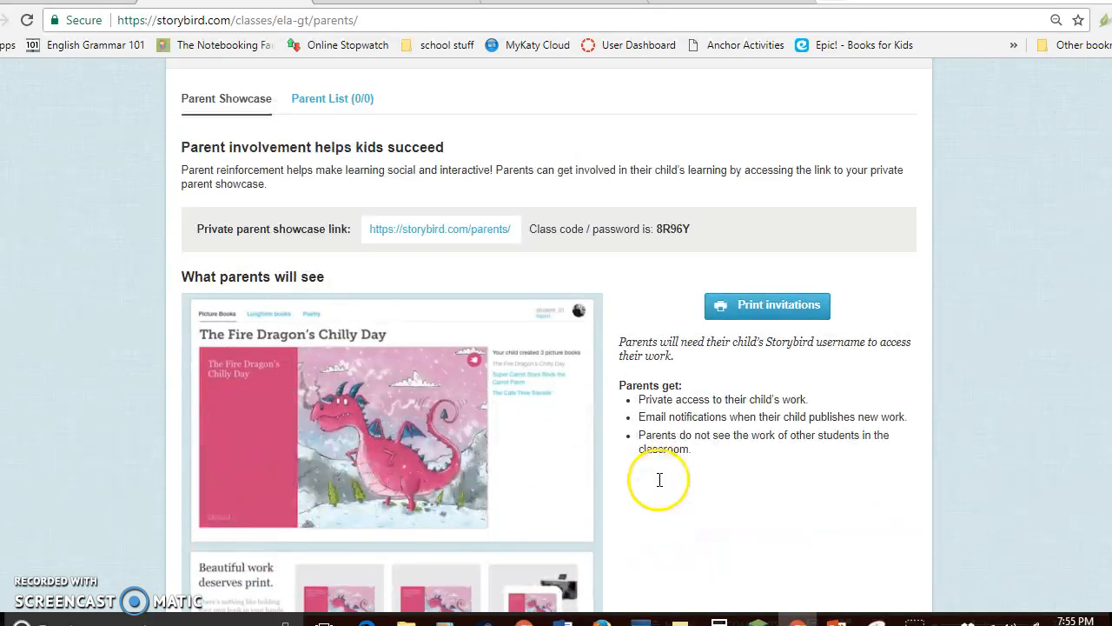
scroll(463, 415, "down", 1)
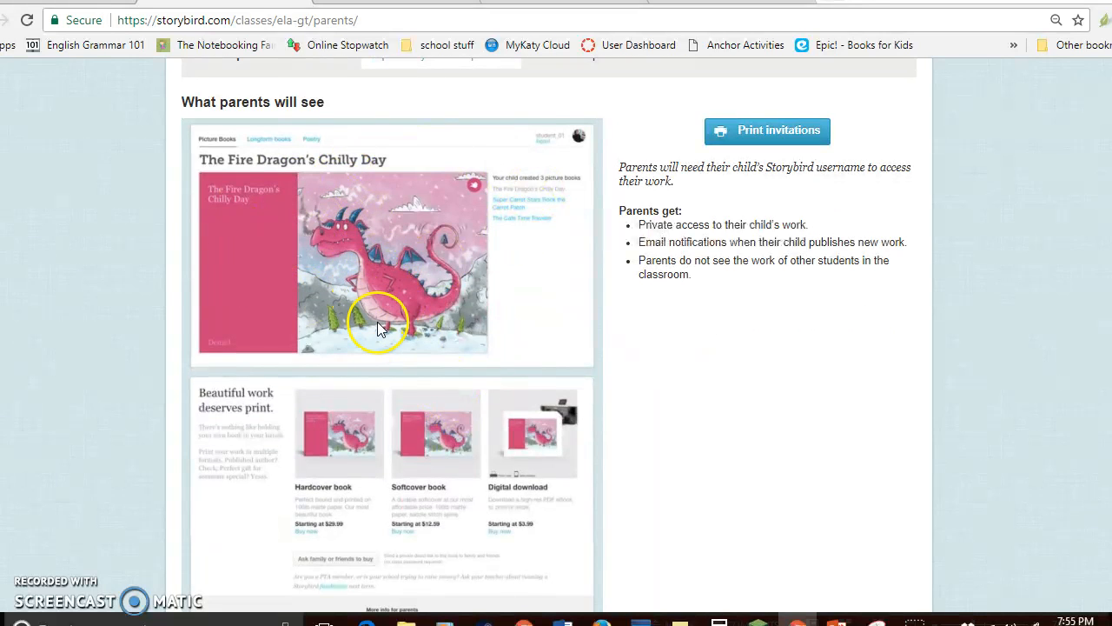
scroll(377, 322, "down", 1)
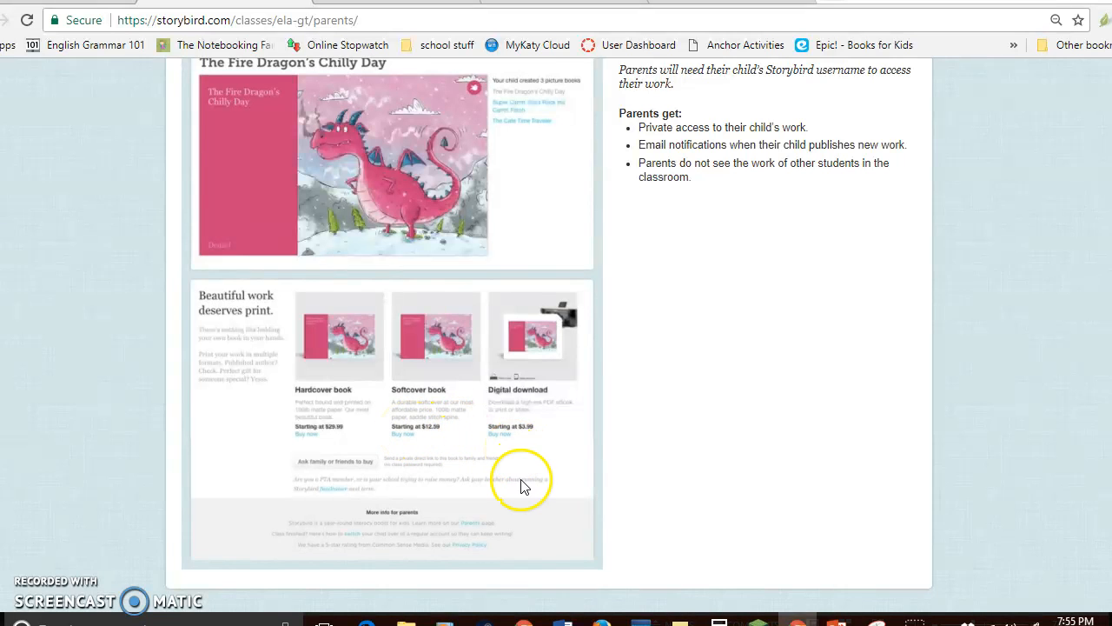
scroll(518, 482, "up", 4)
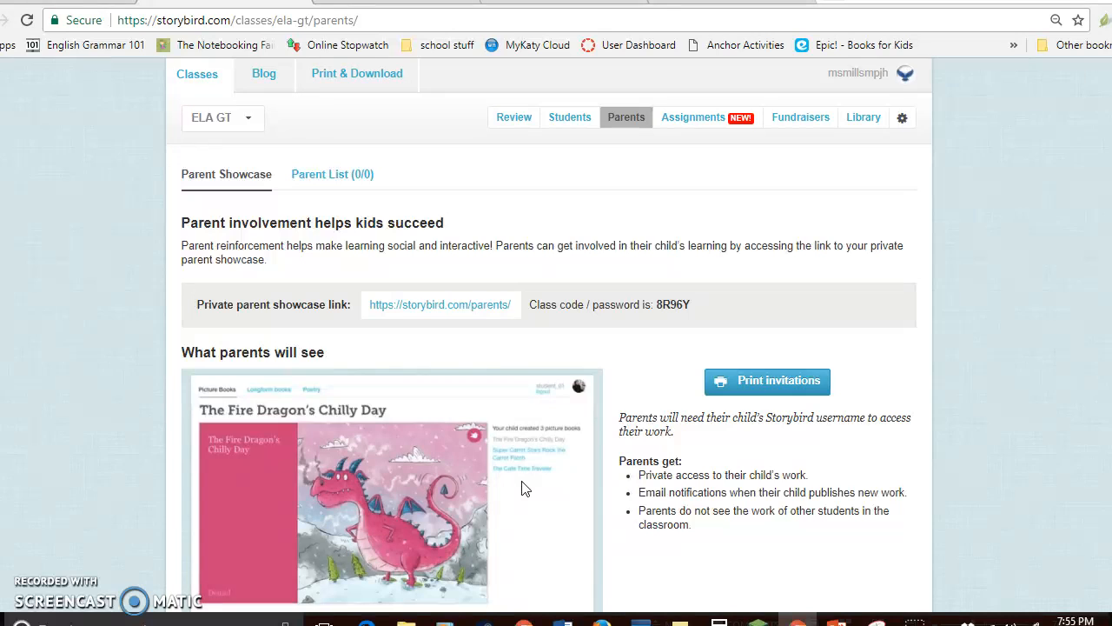